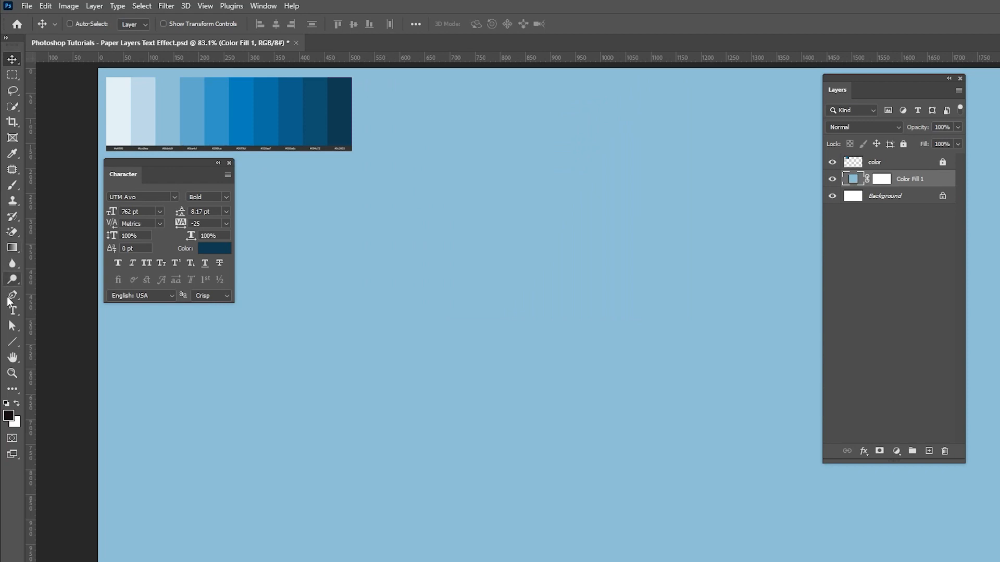
Add the letter D as horizontal text in UTM Avo Bold at 762 pt.
click(12, 311)
click(131, 197)
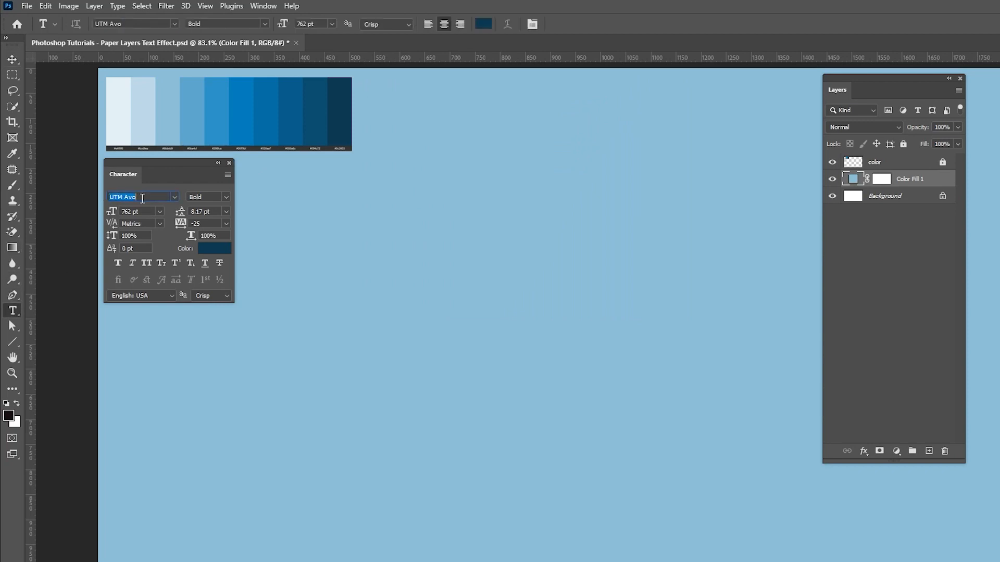
click(144, 211)
click(149, 212)
click(509, 289)
text(D)
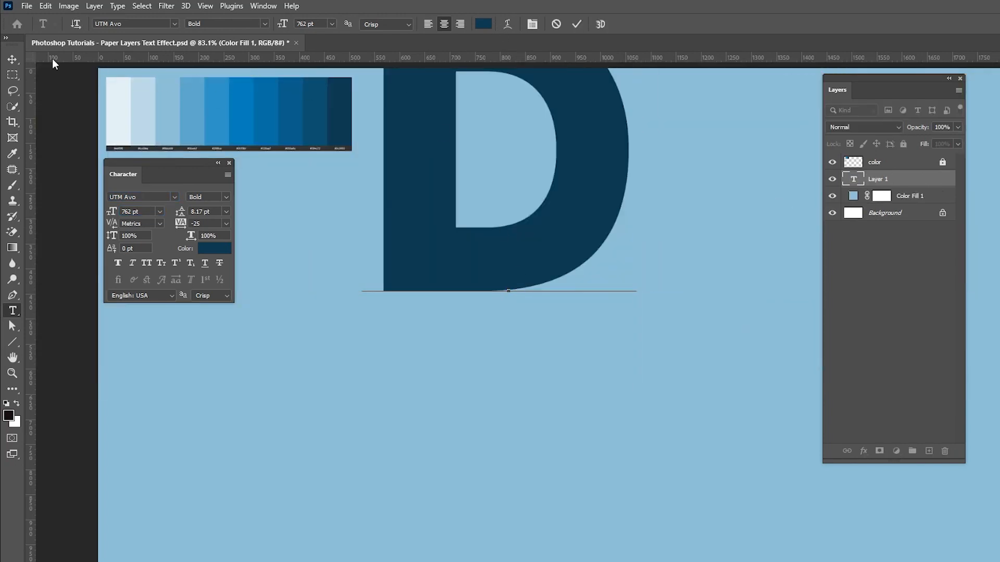
Move the letter D down toward the middle of the canvas and use dark blue 0c3953 as its text colour.
click(13, 59)
drag(589, 170, 631, 346)
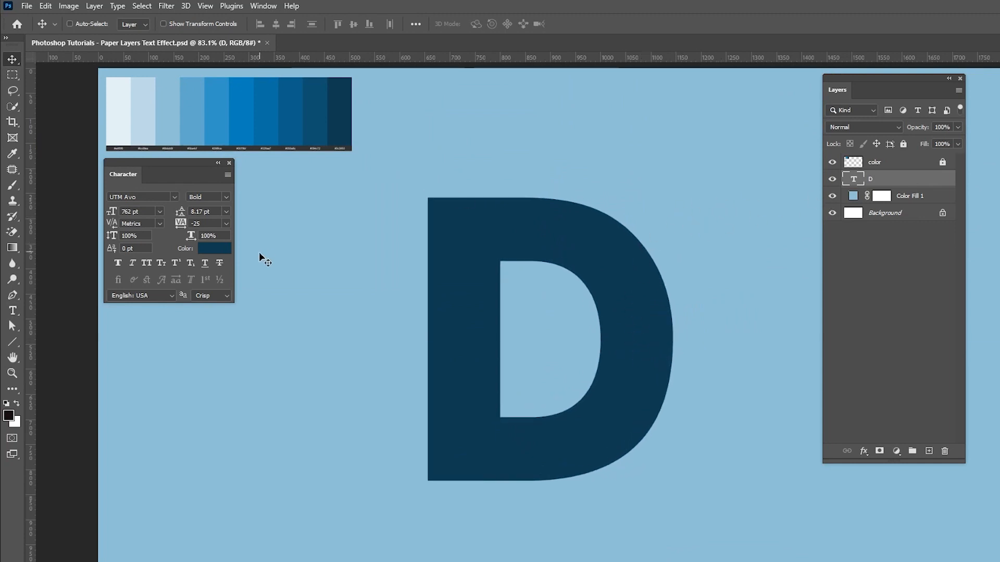
click(218, 248)
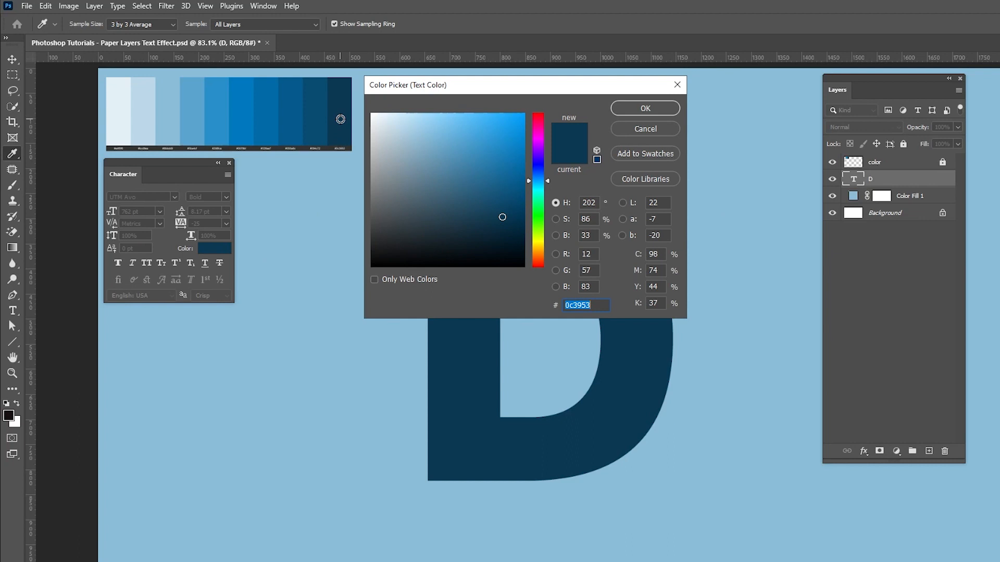
click(629, 110)
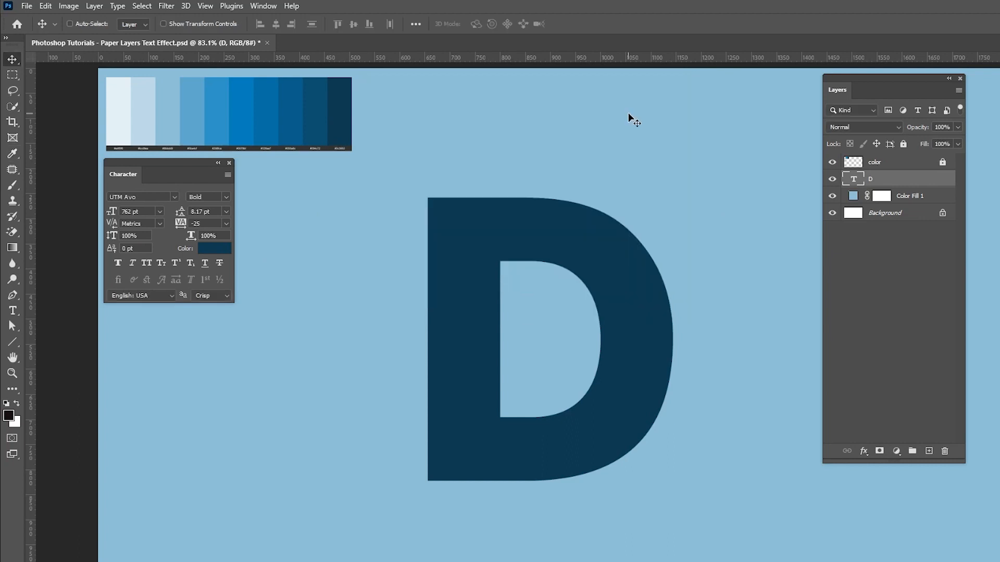
Open the blending options of the D layer and enable an Inner Shadow with the Multiply blend mode.
click(862, 450)
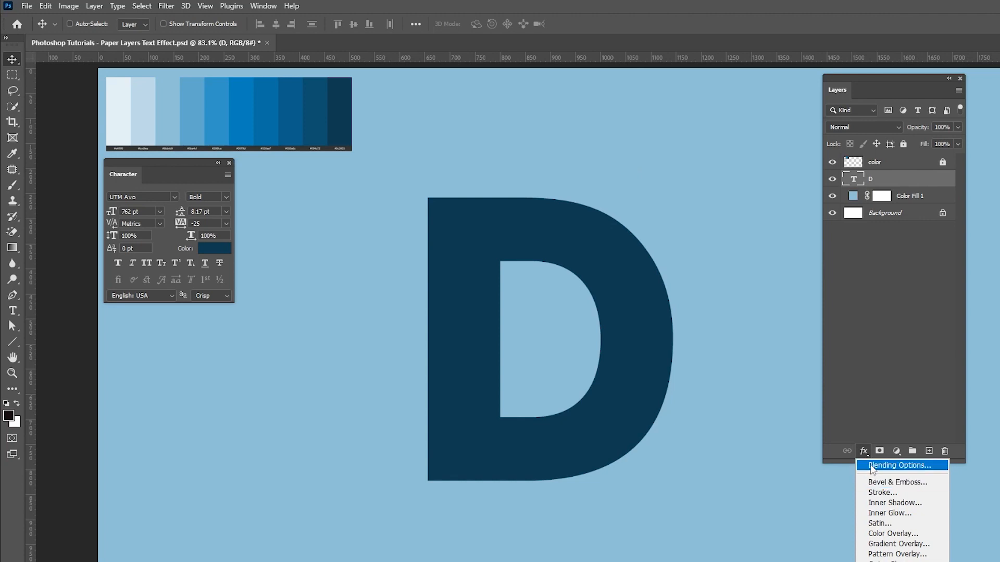
click(871, 466)
drag(810, 79, 756, 73)
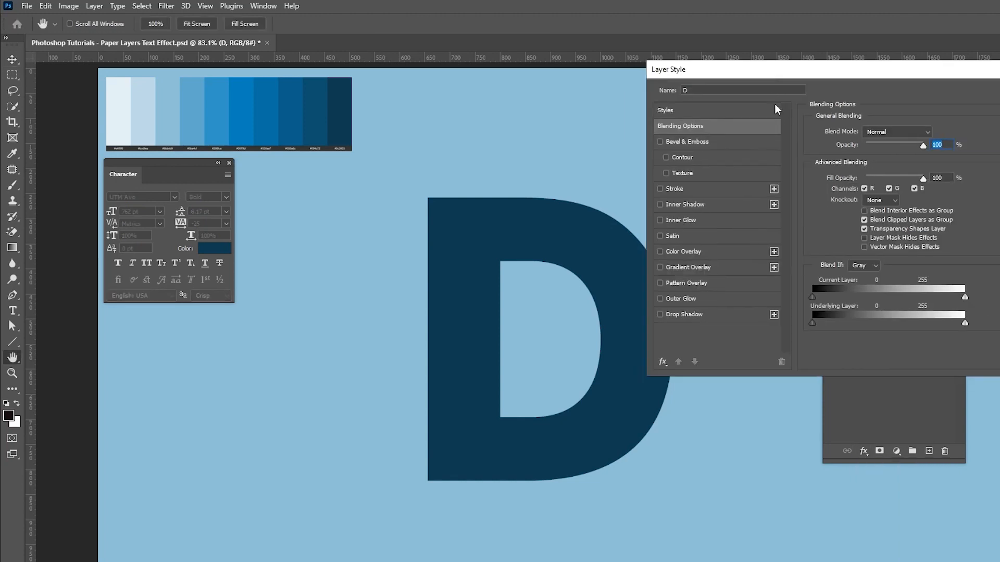
click(693, 220)
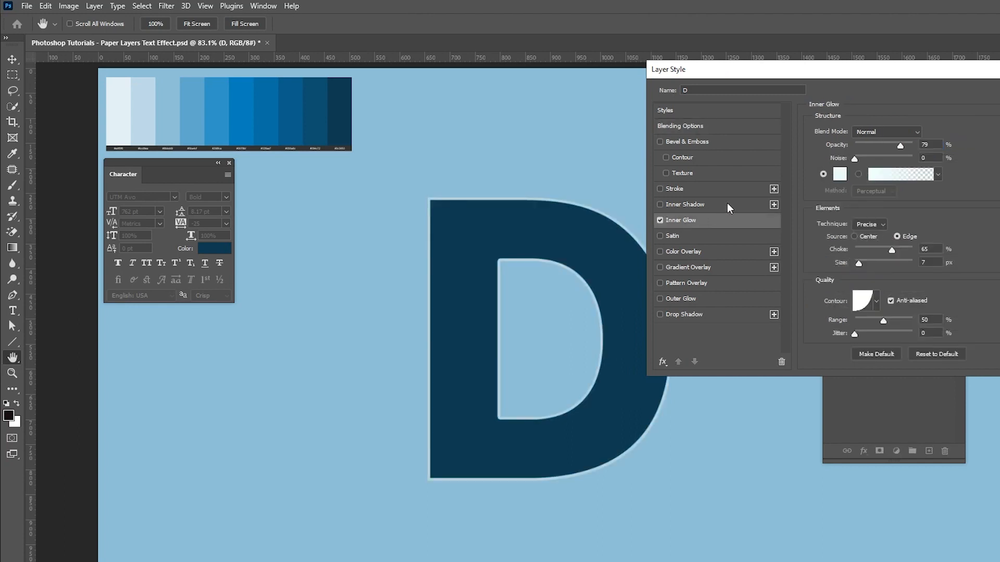
click(660, 220)
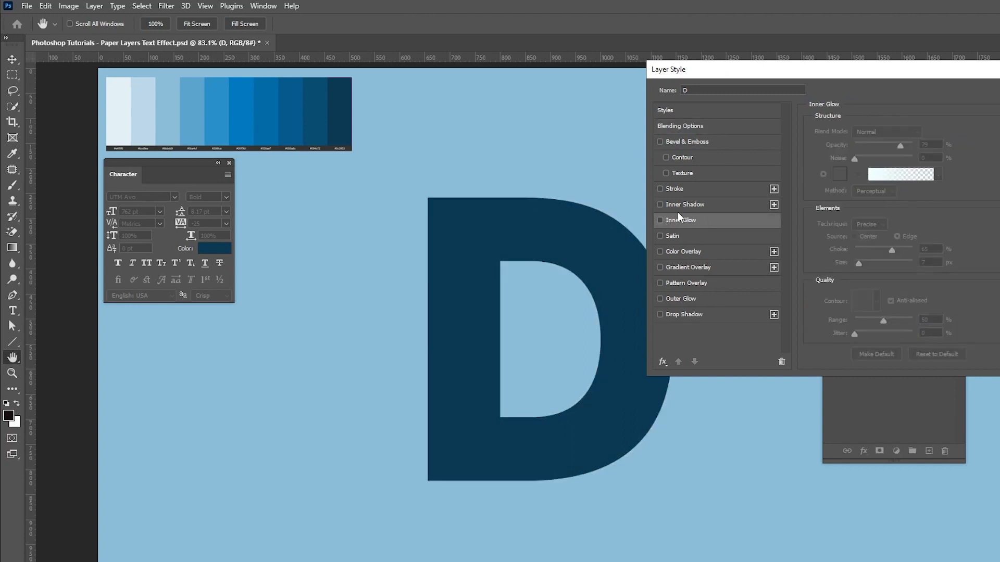
click(691, 204)
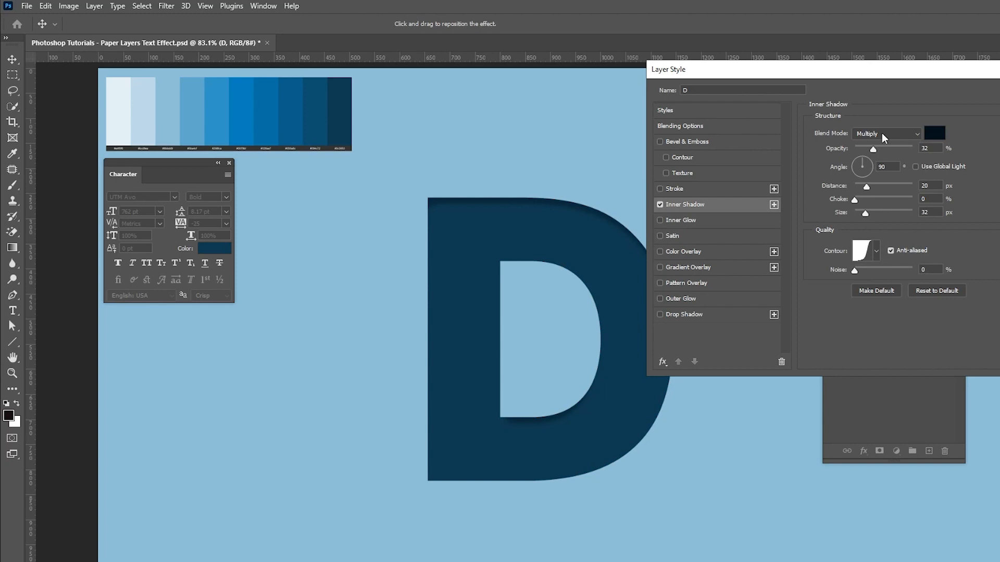
click(883, 133)
click(863, 180)
Give the inner shadow a near-black blue colour, with a distance of 20 px and a size of 32 px.
click(934, 133)
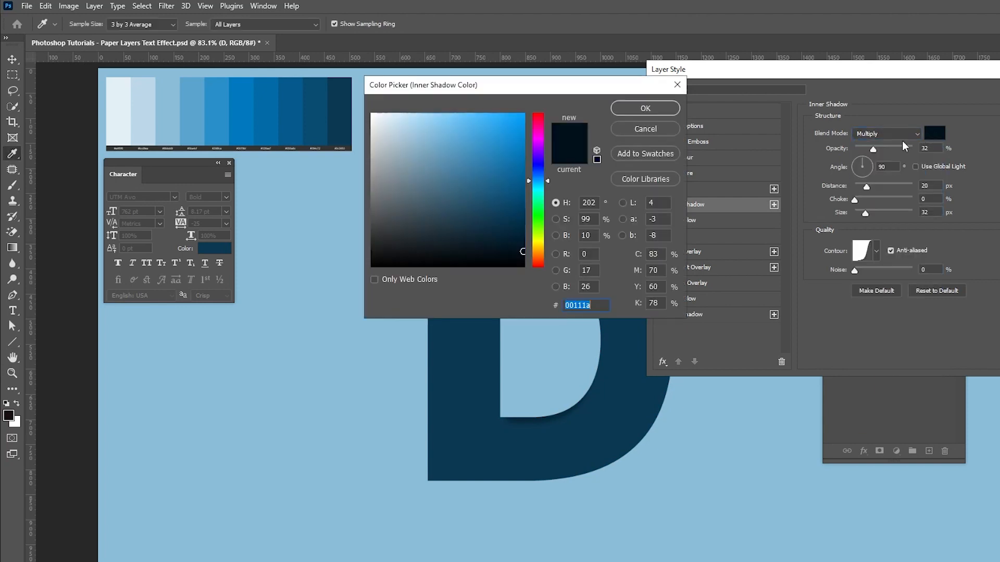
click(587, 437)
click(523, 256)
click(645, 109)
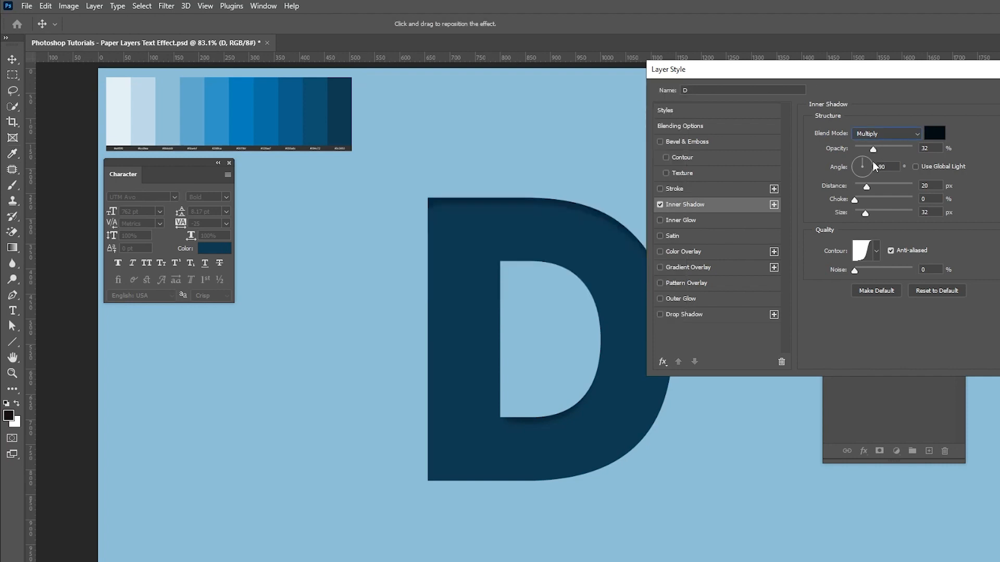
click(924, 185)
click(932, 212)
Add a Pattern Overlay with the light paper texture, Linear Burn mode, 13% opacity, 28° angle and 29% scale.
click(691, 284)
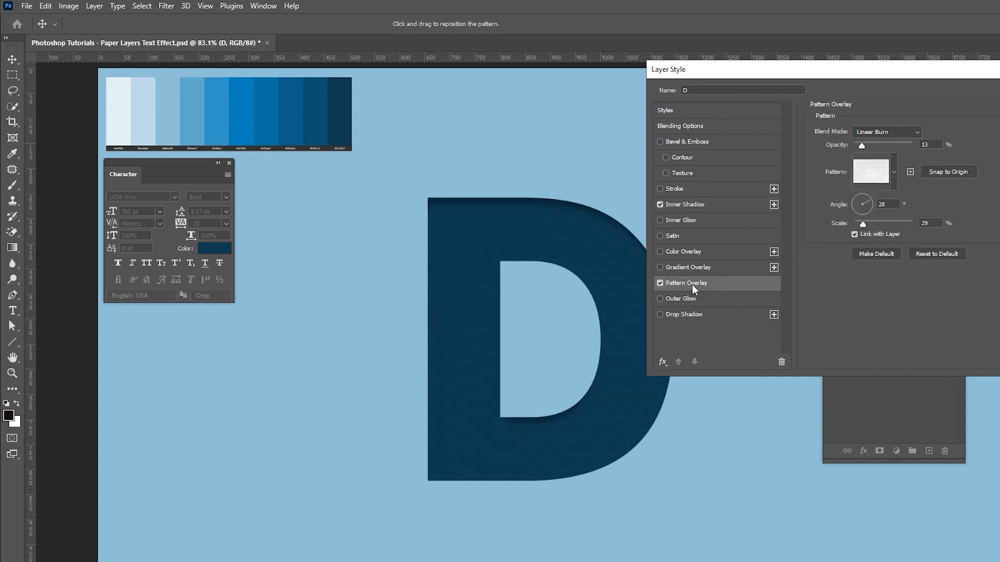
click(870, 176)
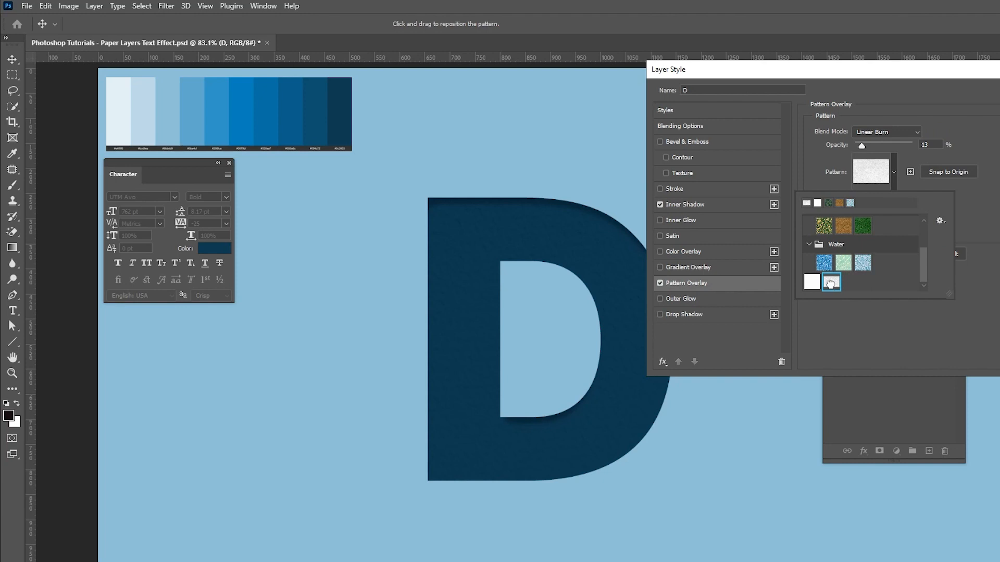
click(898, 162)
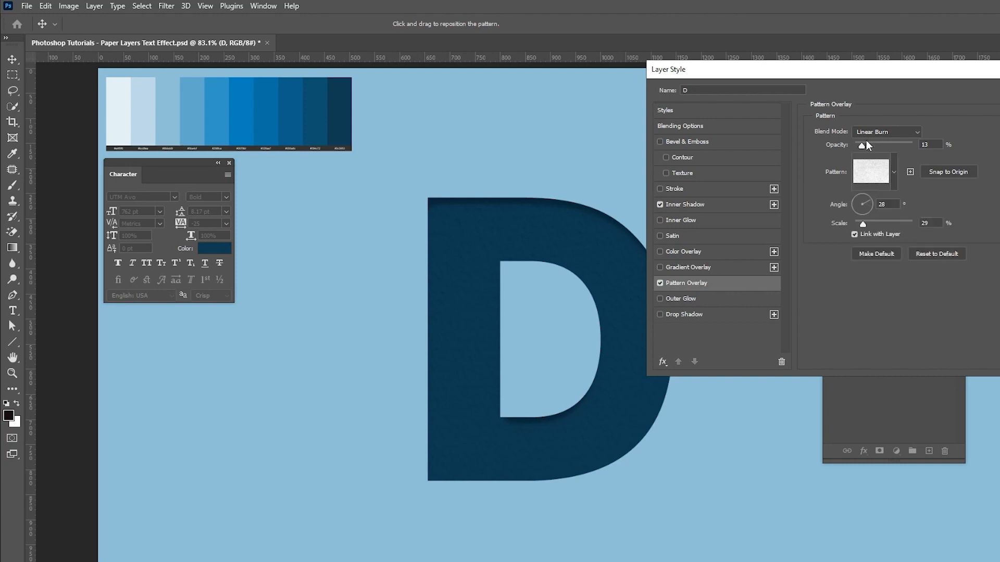
click(885, 132)
click(866, 198)
drag(933, 145, 907, 144)
drag(932, 222, 879, 201)
Add a white Outer Glow in Normal blend mode to the D and adjust its opacity and size.
click(688, 300)
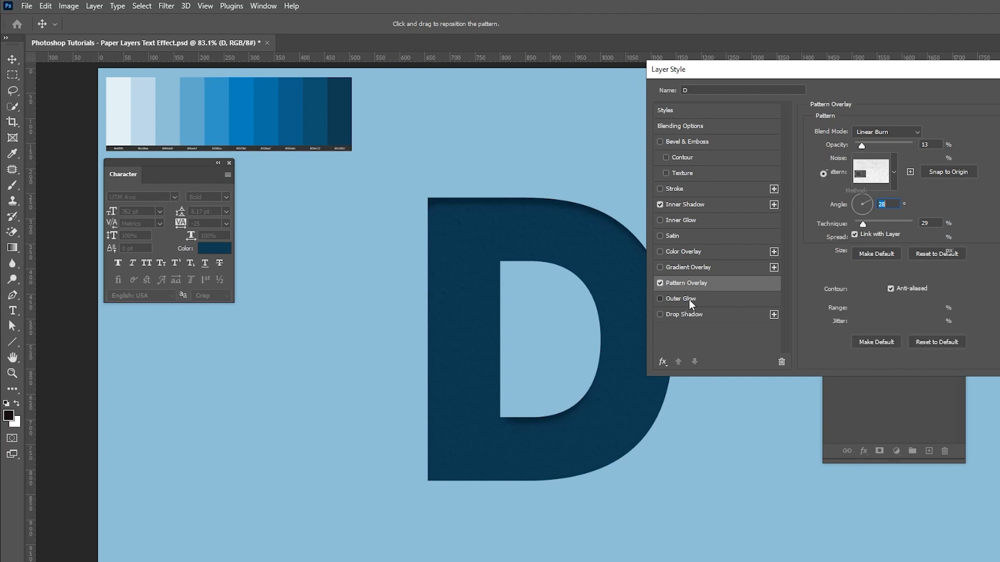
click(838, 175)
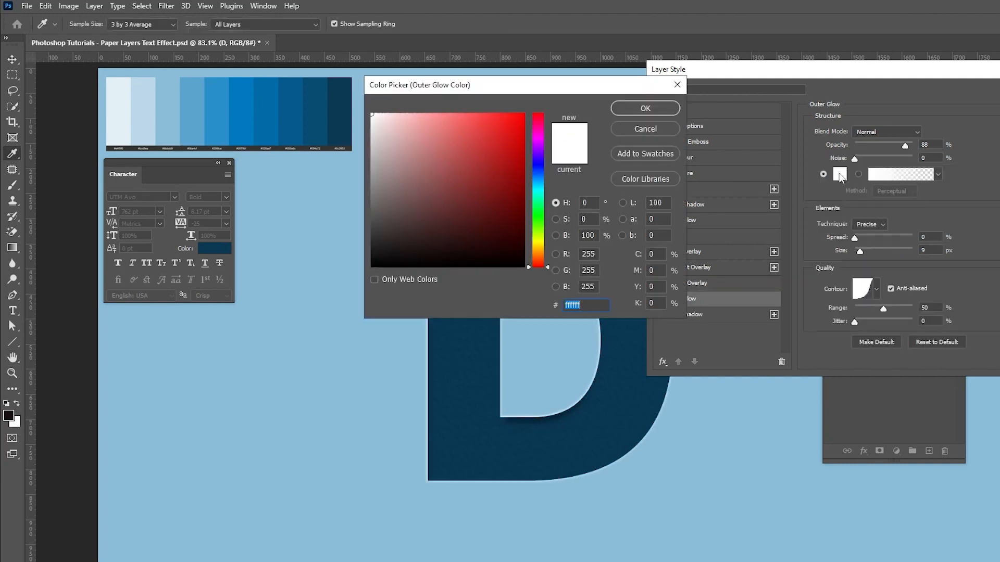
click(638, 108)
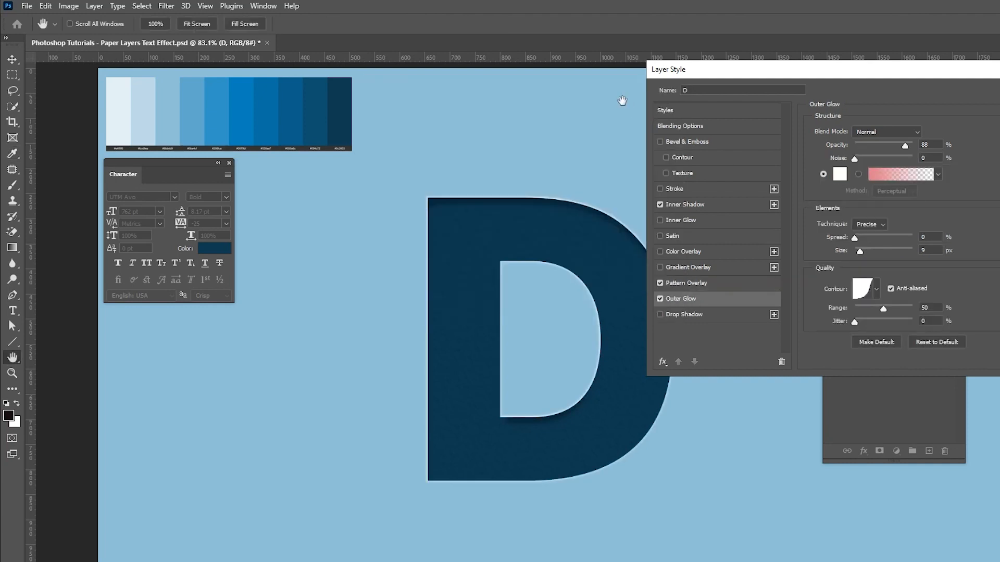
click(857, 133)
click(862, 142)
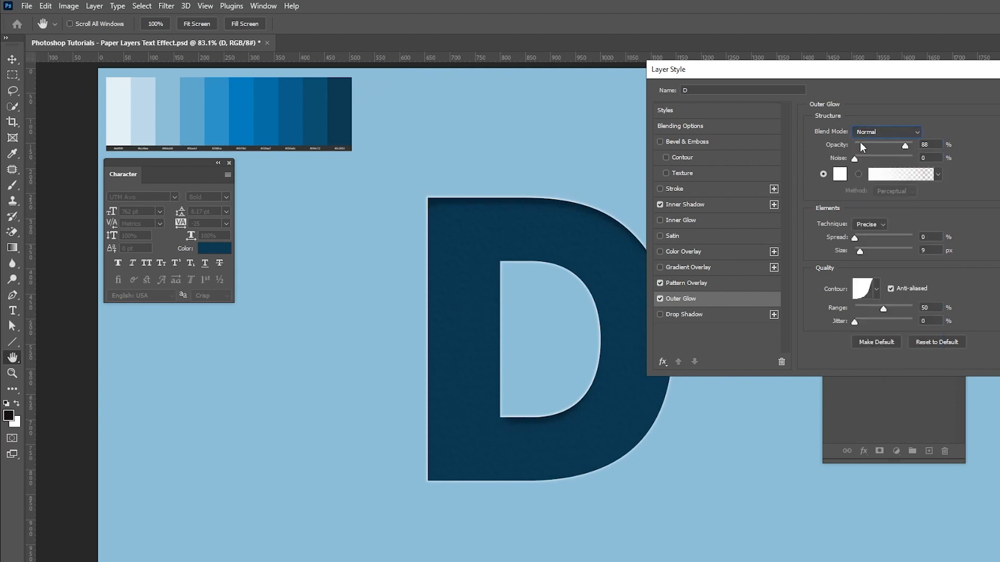
drag(893, 147, 890, 145)
click(864, 252)
drag(864, 254, 860, 252)
Enable Bevel & Emboss on the D with Outer Bevel style, Smooth technique, 282% depth and 5 px size.
click(686, 143)
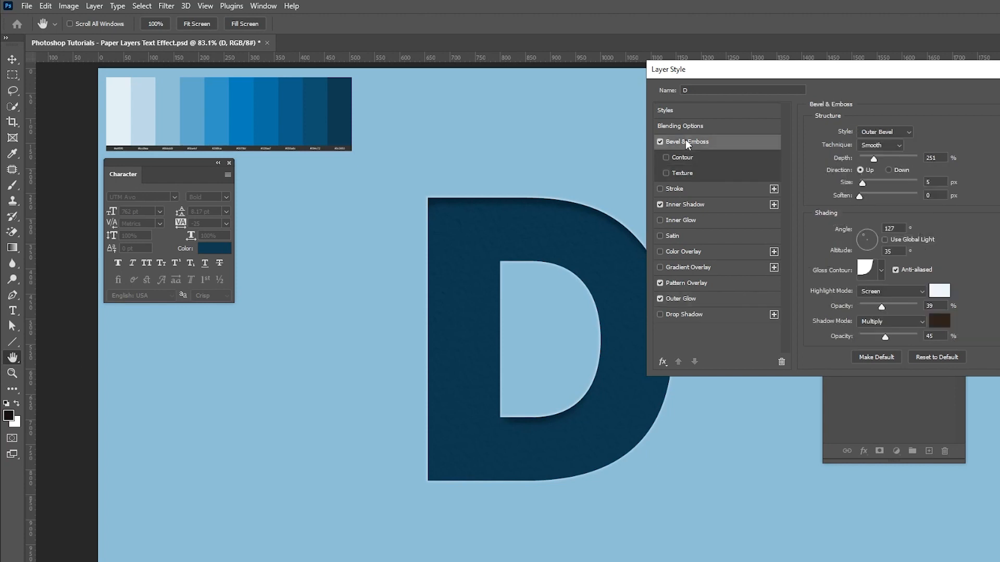
drag(765, 77, 800, 73)
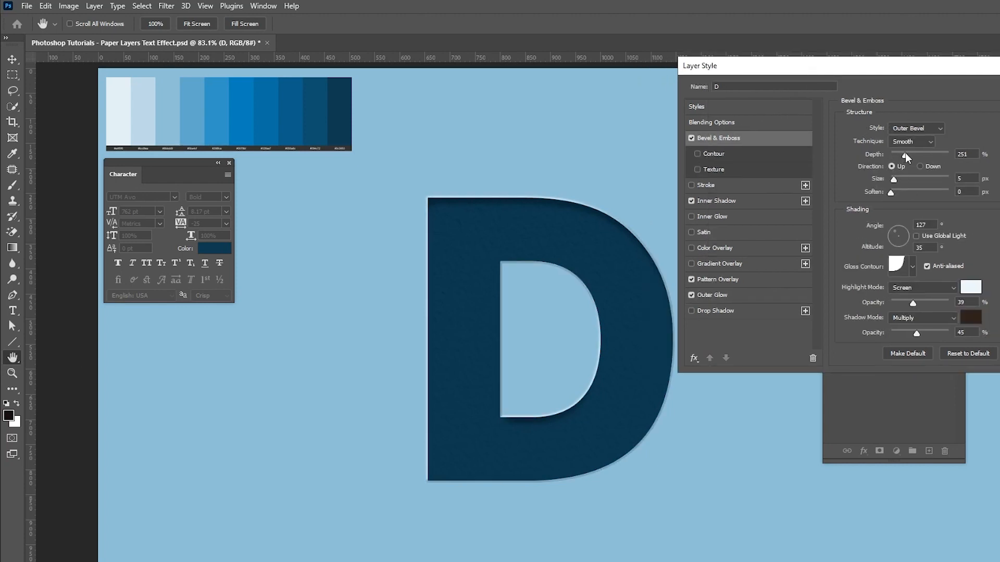
click(909, 131)
click(907, 136)
click(907, 141)
click(906, 152)
drag(907, 155, 910, 155)
click(963, 178)
Set the bevel highlight to Screen mode at 39% opacity and apply the layer style.
click(961, 303)
click(909, 290)
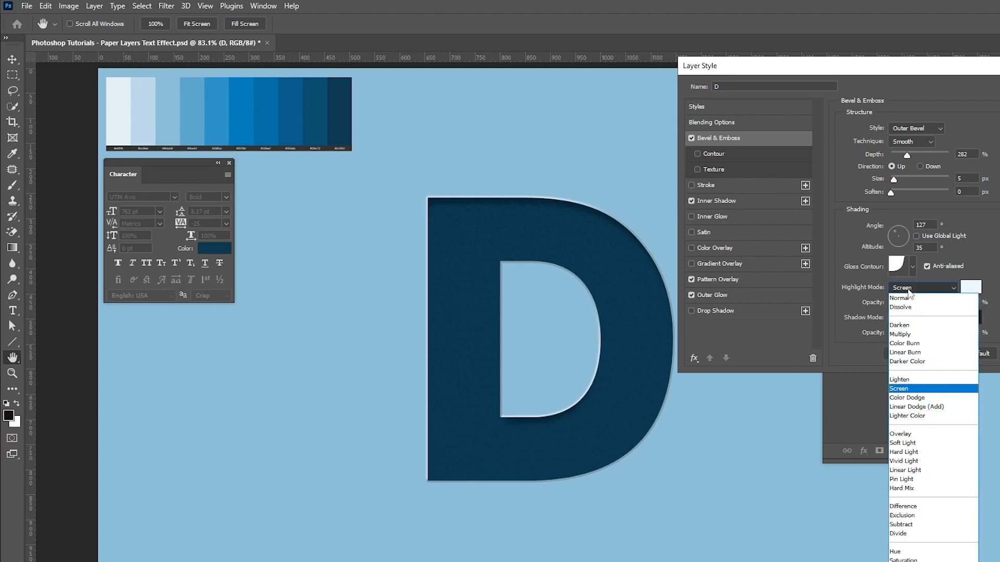
click(915, 279)
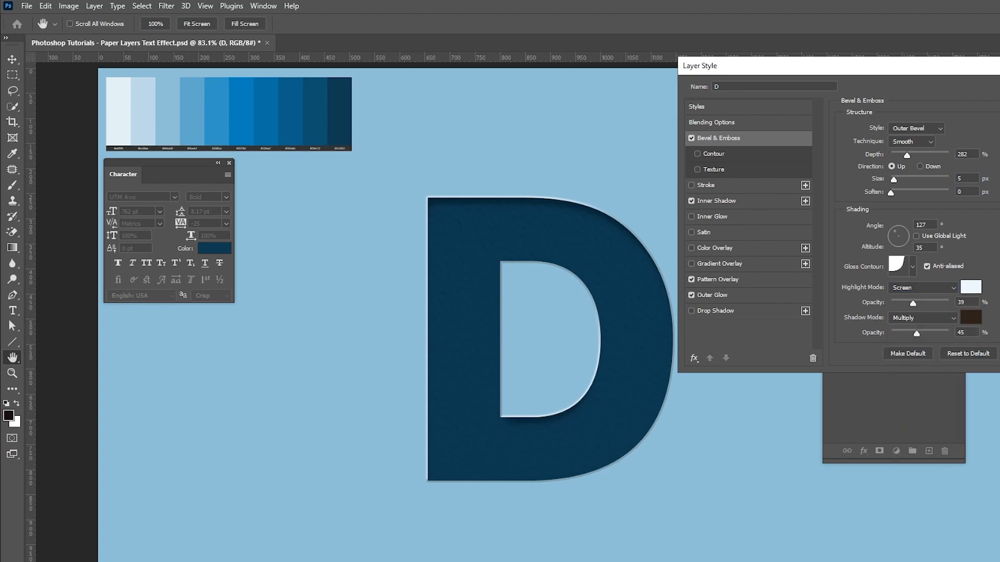
key(Return)
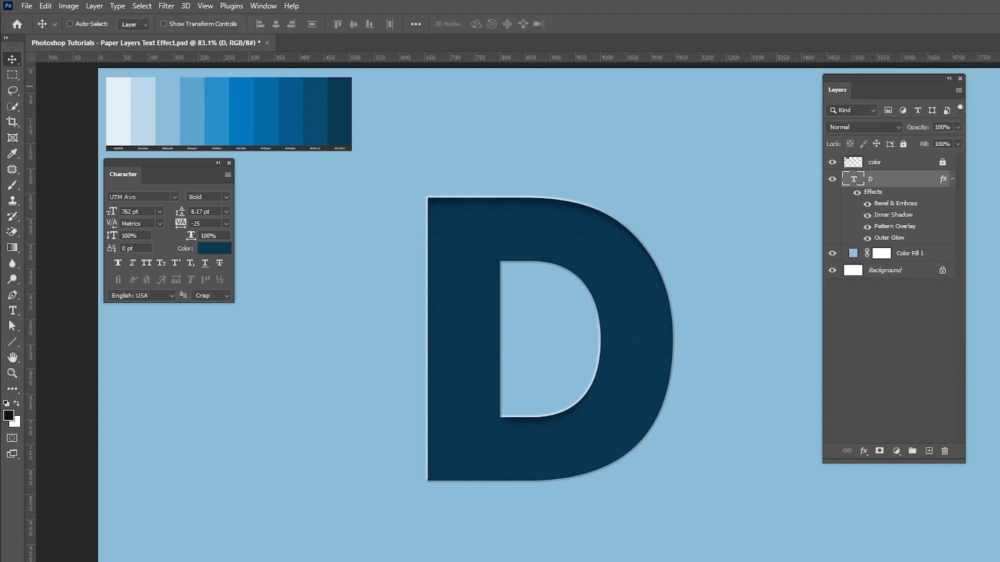
key(ctrl+s)
Collapse the D layer's effects and add a new layer above it as a clipping mask.
click(953, 181)
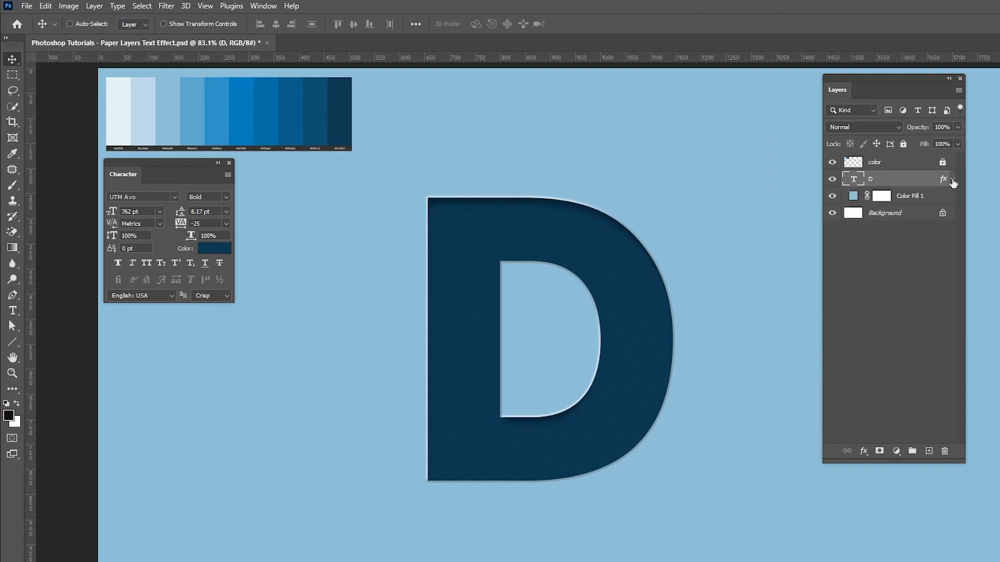
click(928, 452)
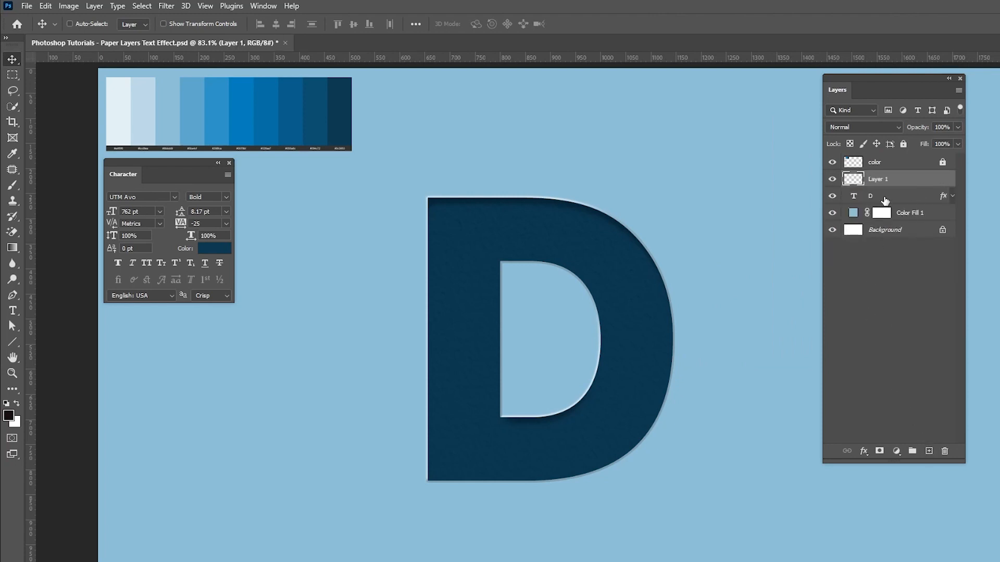
right_click(879, 181)
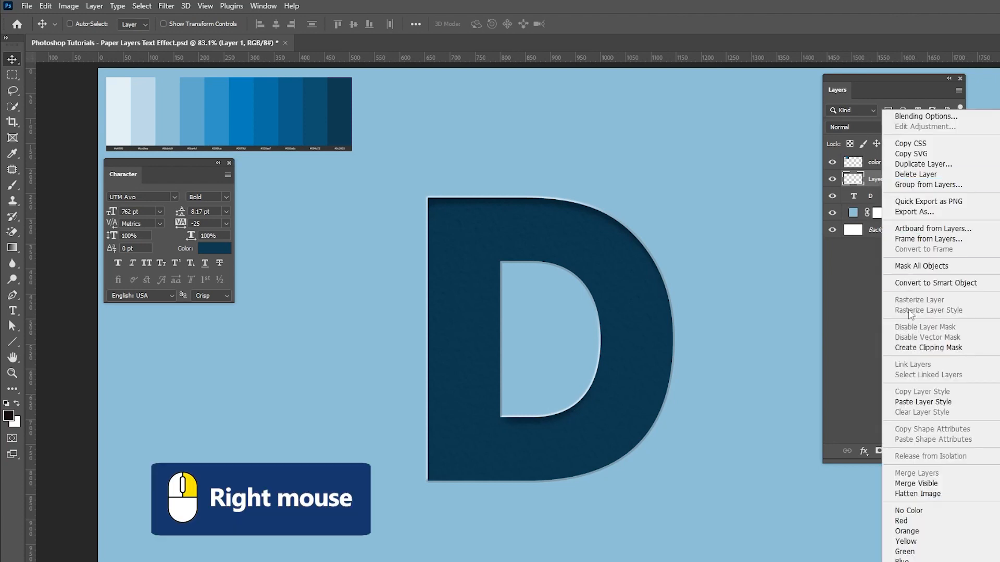
click(911, 350)
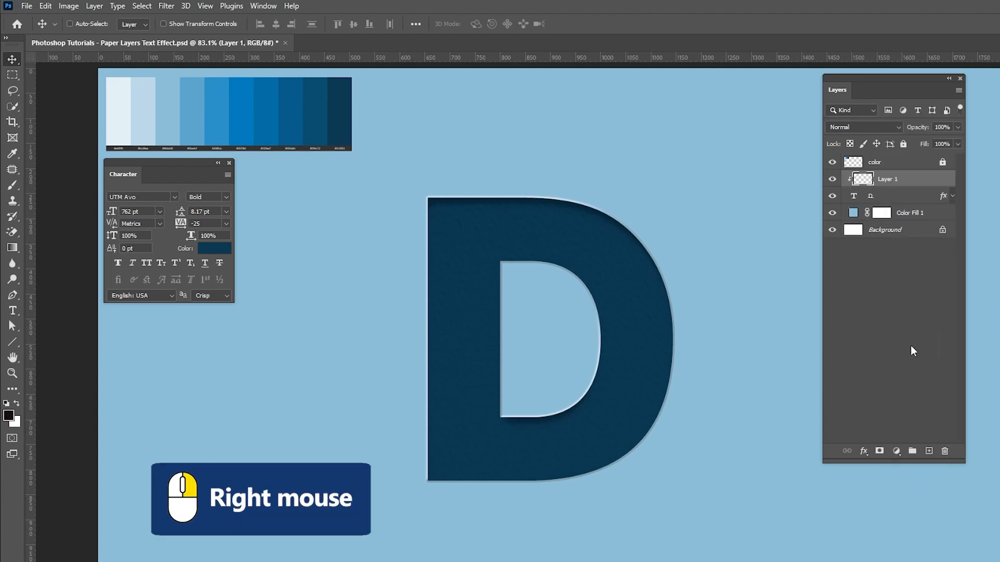
Draw a closed wavy path with the Pen tool over the D's upper-right curve and convert it to a selection.
click(13, 294)
click(88, 23)
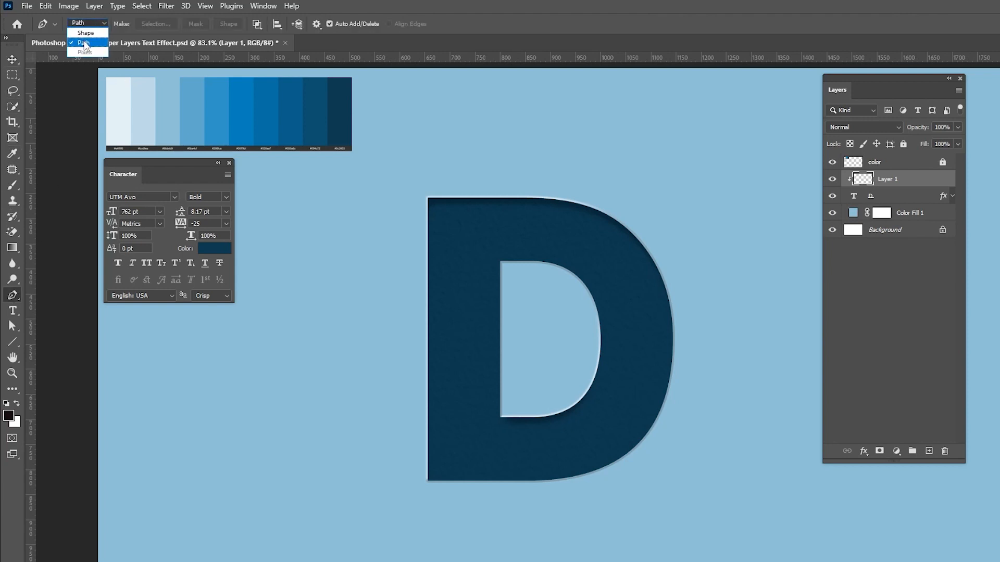
click(517, 186)
drag(548, 217, 575, 235)
mouse_move(625, 262)
mouse_down()
mouse_move(645, 294)
mouse_move(705, 294)
mouse_move(720, 265)
mouse_up()
drag(517, 186, 436, 206)
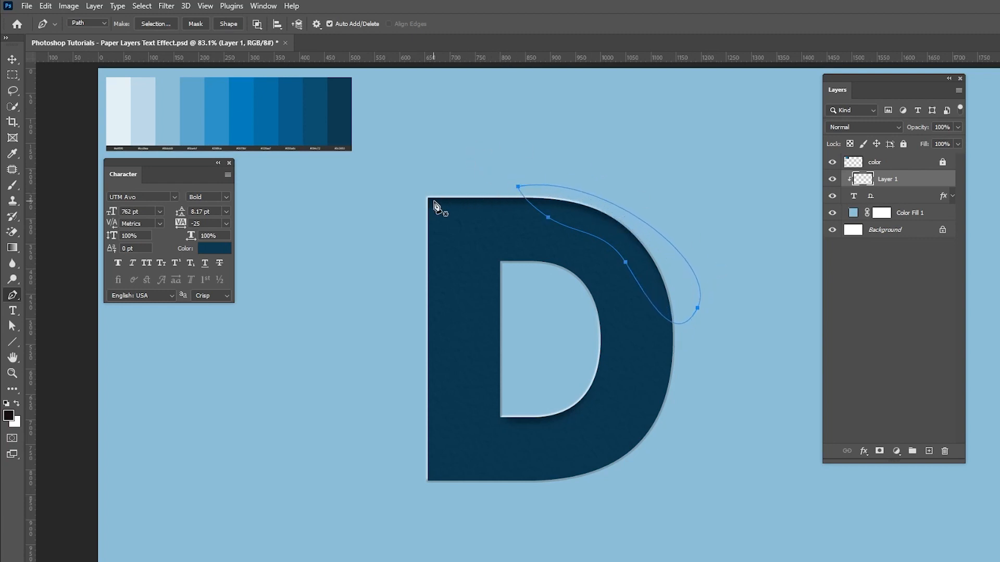
key(ctrl+Return)
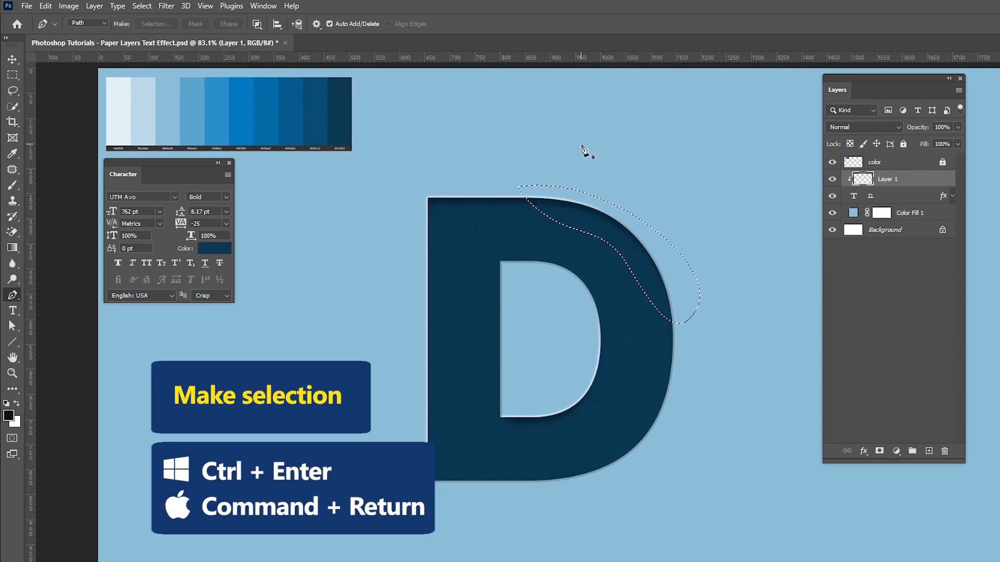
Fill the wavy selection on Layer 1 with the palette's light blue #bcd9ea and deselect it.
click(45, 8)
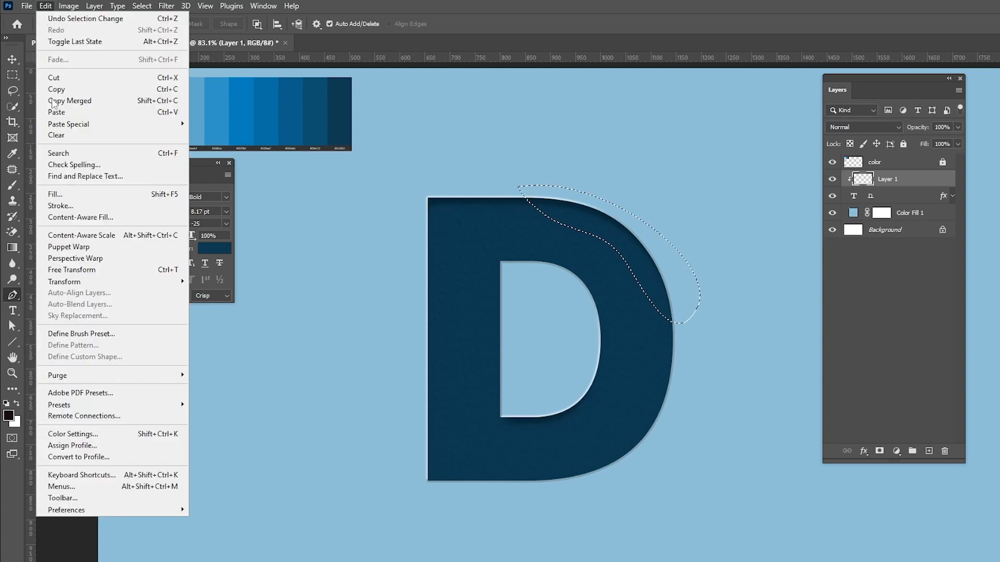
click(60, 195)
click(440, 142)
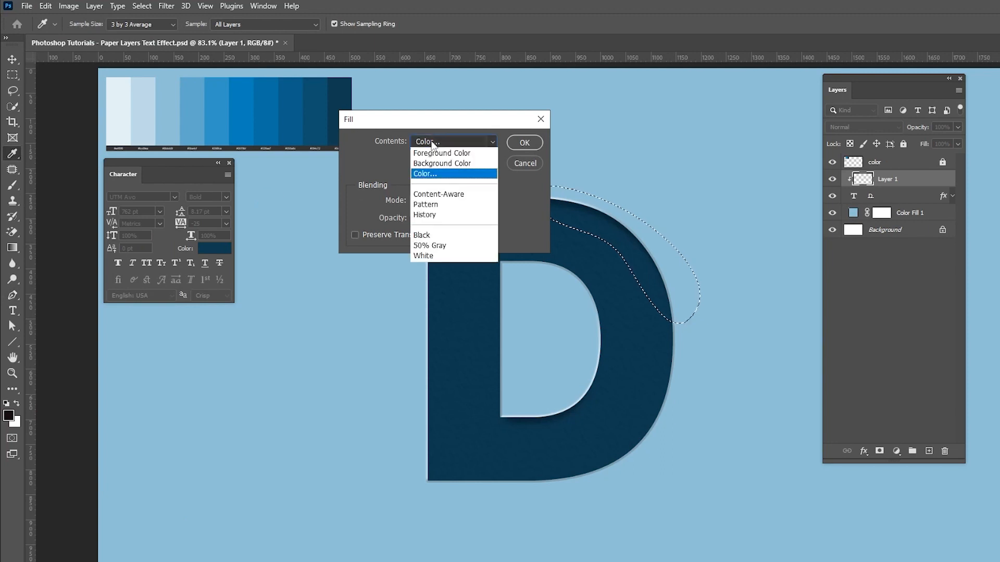
click(435, 167)
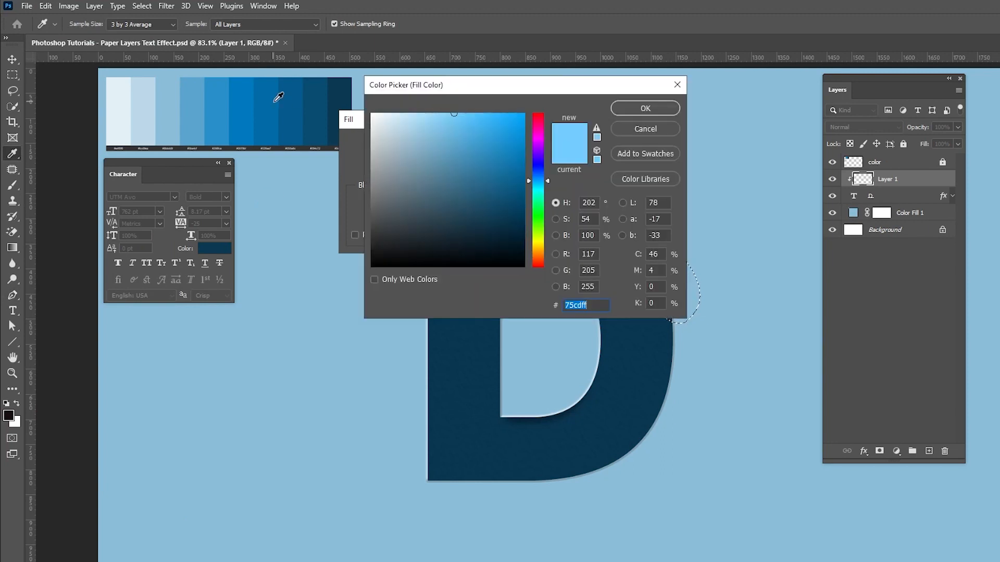
click(145, 106)
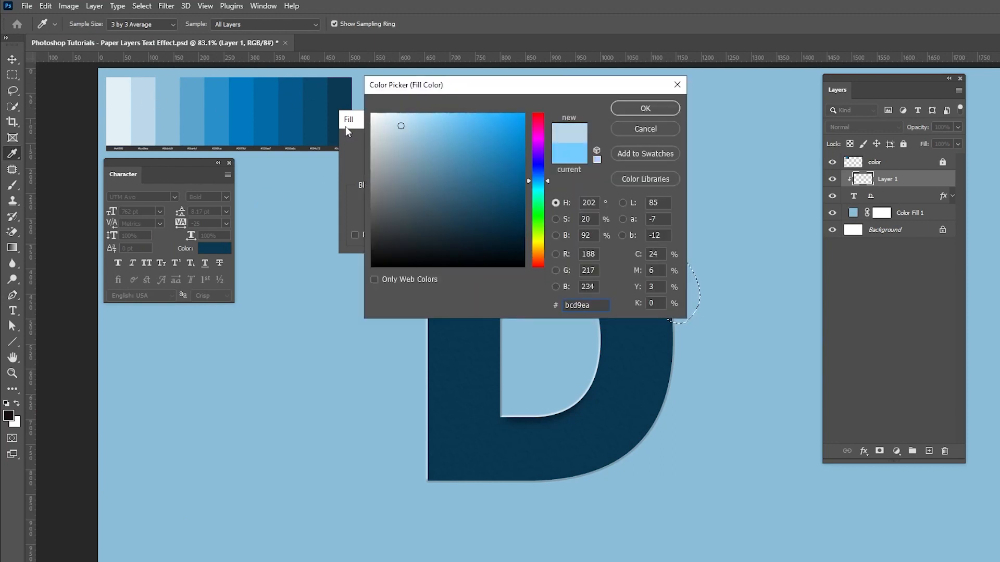
drag(592, 304, 553, 302)
click(625, 107)
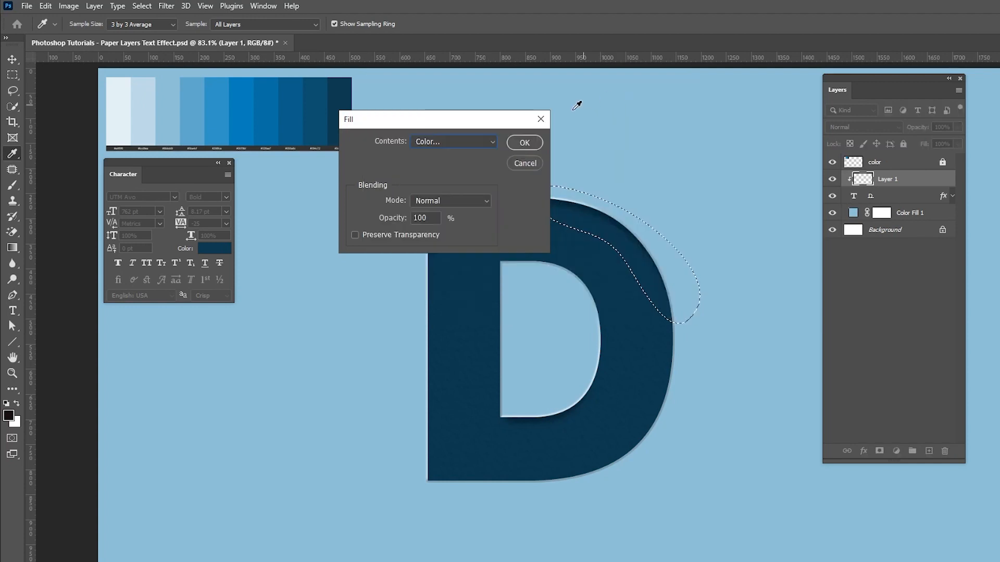
click(524, 144)
key(p)
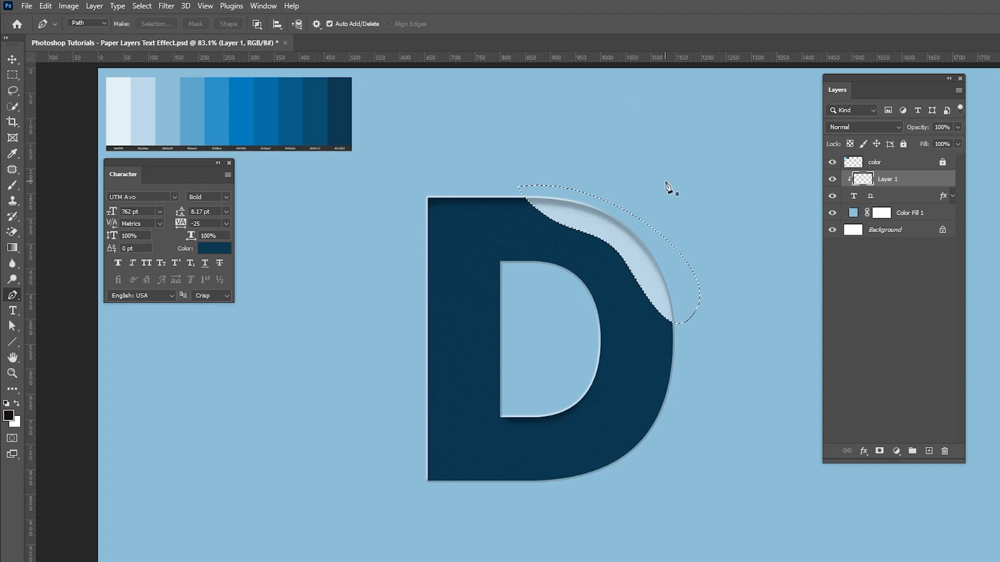
click(141, 6)
click(145, 29)
Add a Drop Shadow to Layer 1 in Multiply mode at 30% opacity and apply the layer style.
click(863, 452)
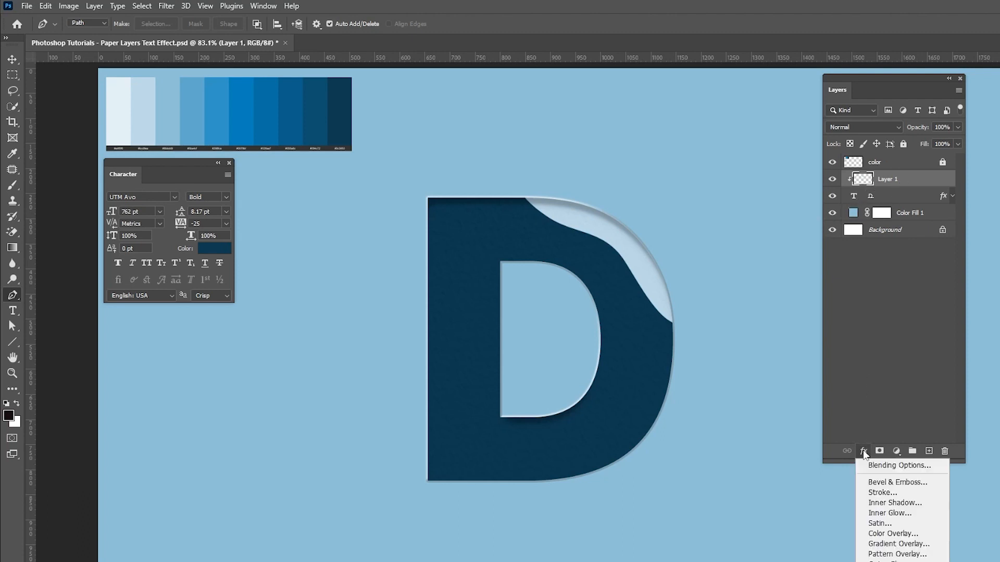
click(873, 465)
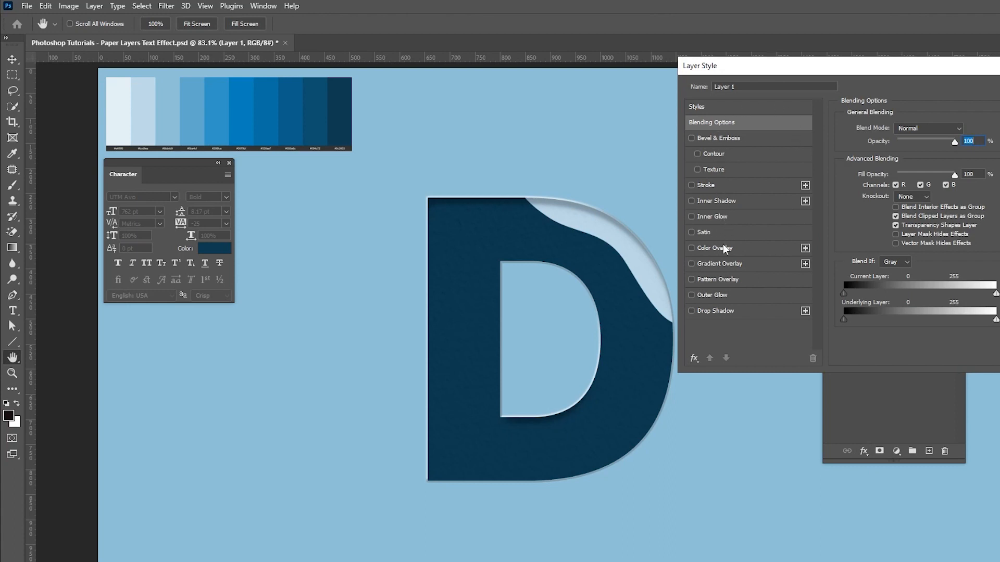
click(717, 309)
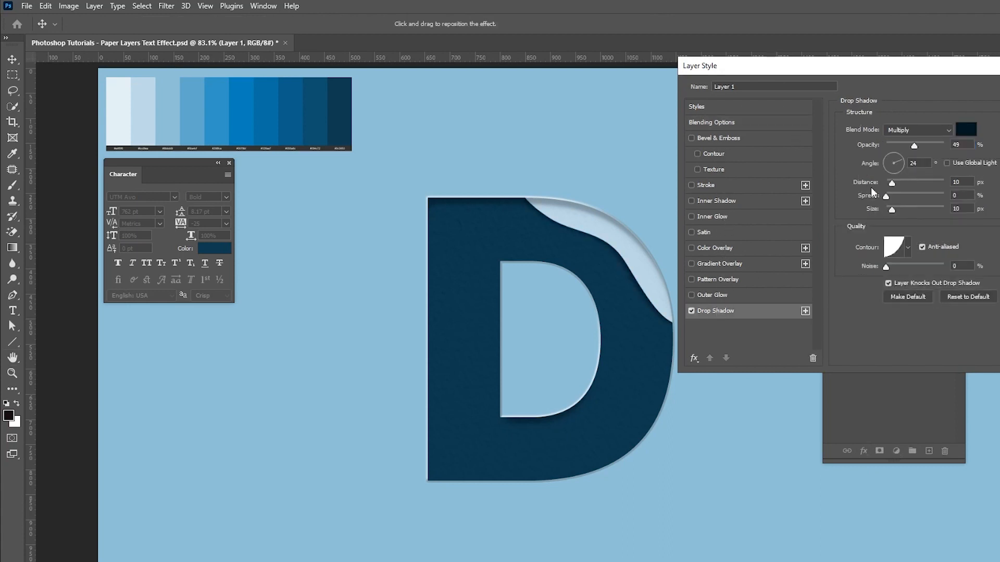
click(966, 129)
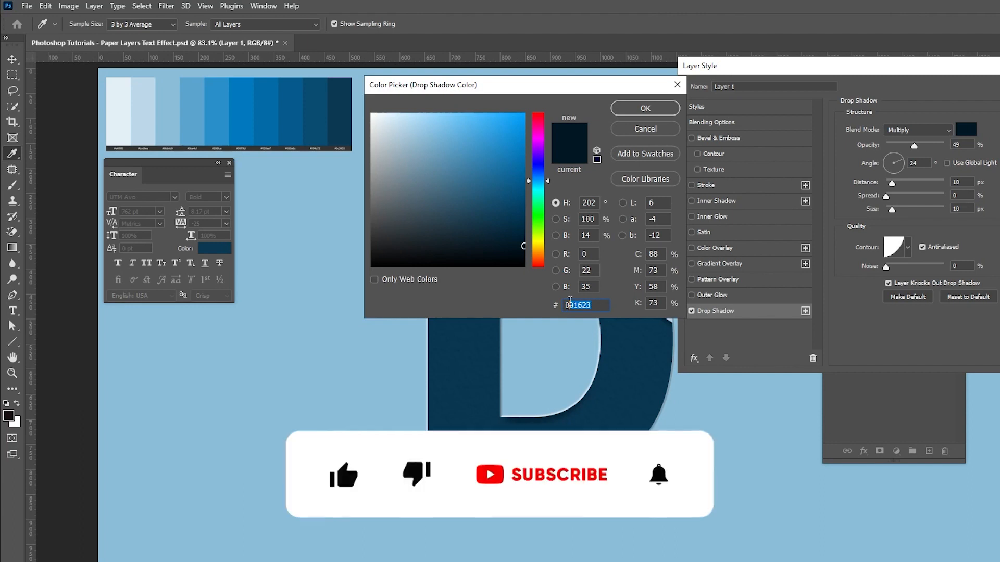
click(627, 134)
click(910, 127)
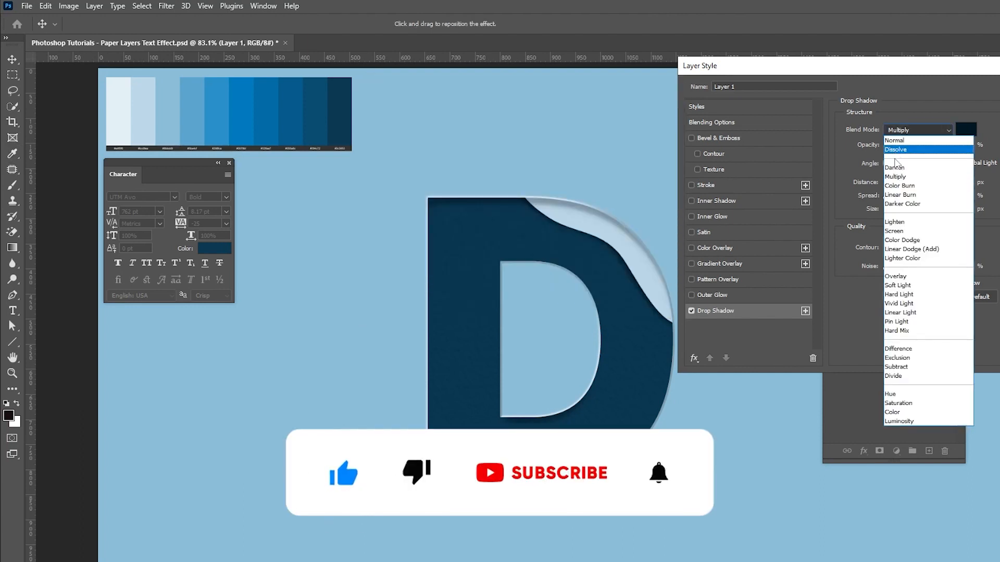
click(896, 178)
click(915, 144)
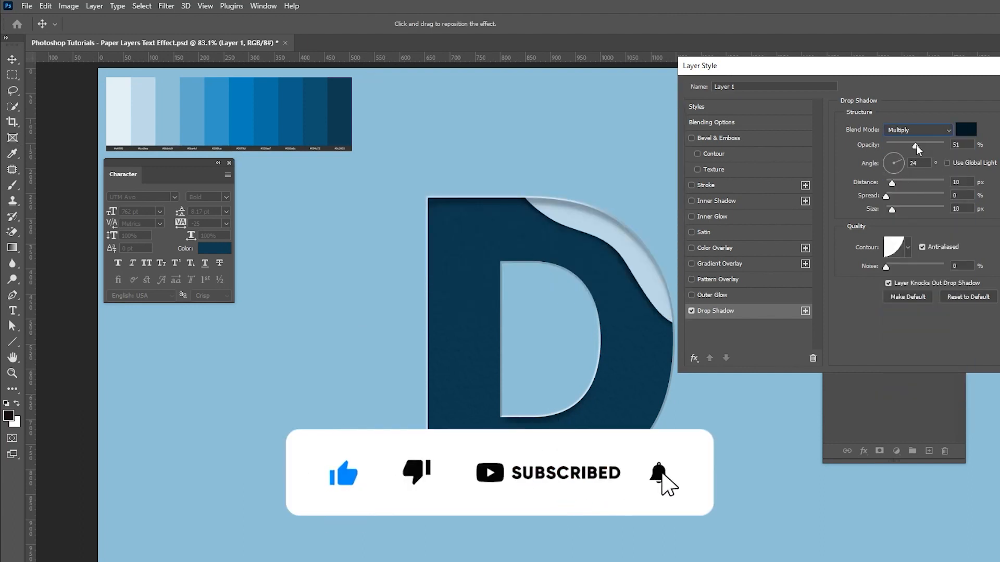
drag(913, 146, 904, 151)
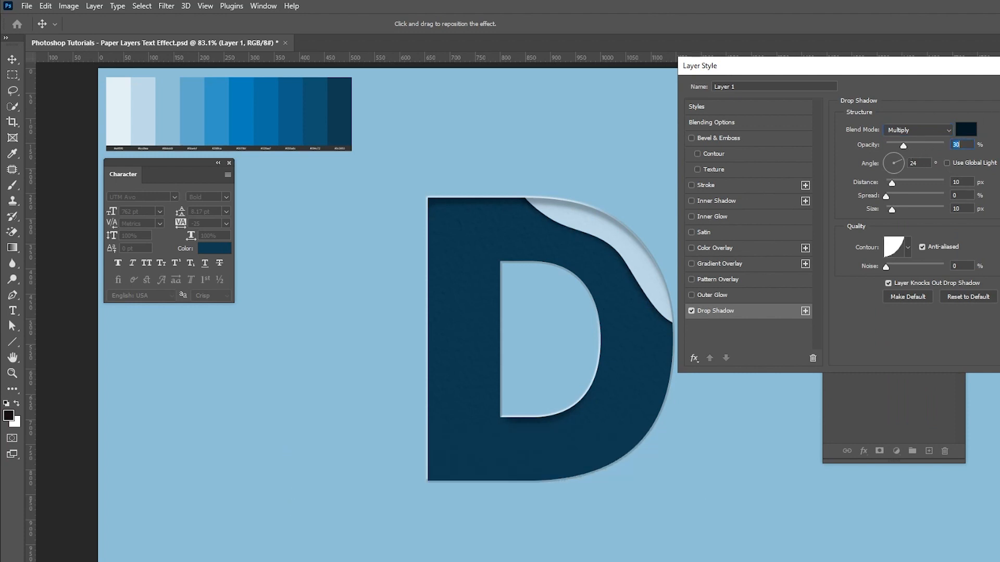
key(Return)
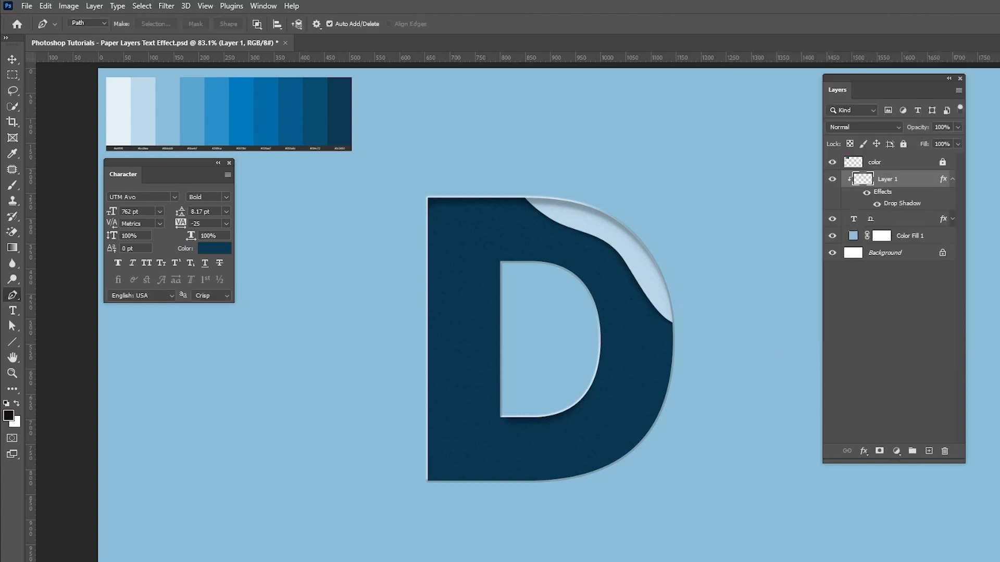
On a new clipped layer directly above the D, outline a closed wavy Pen path across the letter's top and right curve as a selection.
click(898, 225)
click(928, 451)
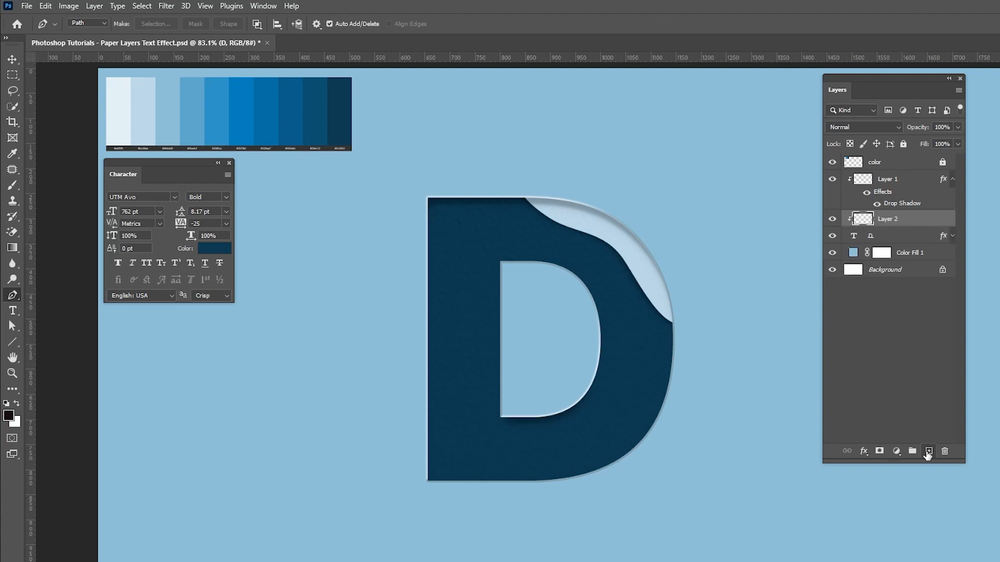
click(413, 184)
drag(457, 228, 500, 240)
drag(580, 259, 606, 295)
drag(630, 380, 669, 395)
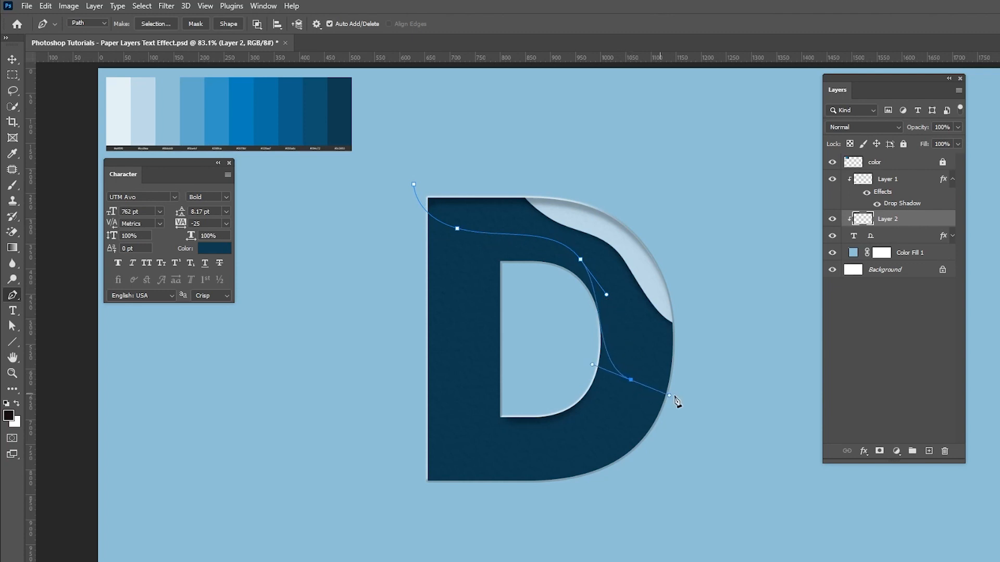
drag(717, 316, 724, 252)
click(414, 184)
drag(394, 200, 277, 248)
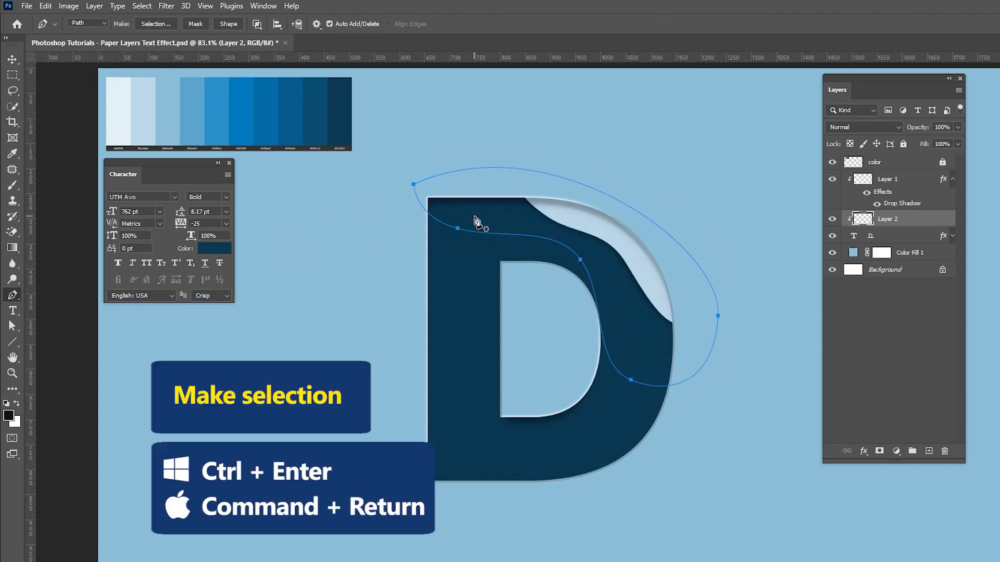
key(ctrl+Return)
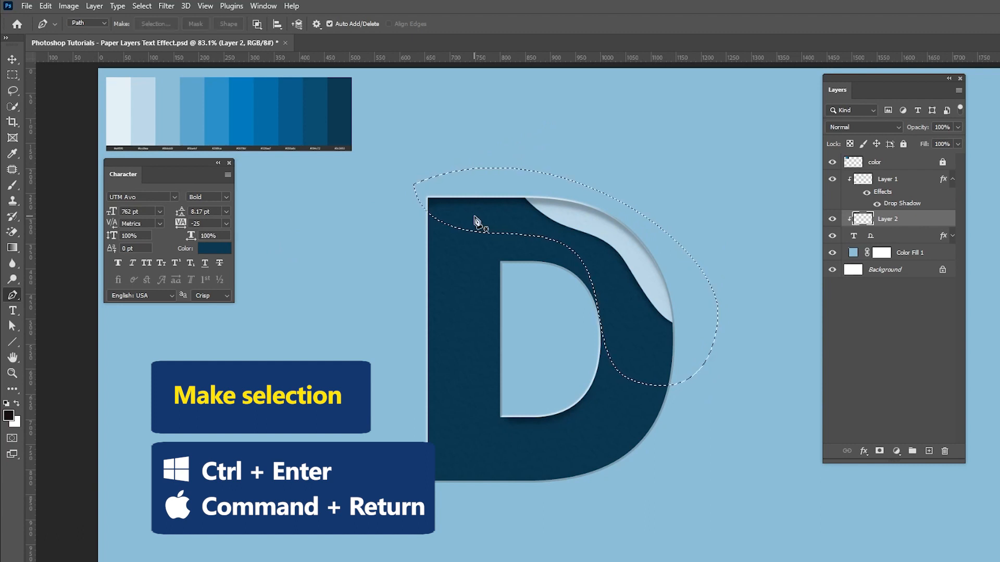
Fill the selection on Layer 2 with the palette's third swatch, blue #8bbdd9, and deselect it.
click(45, 6)
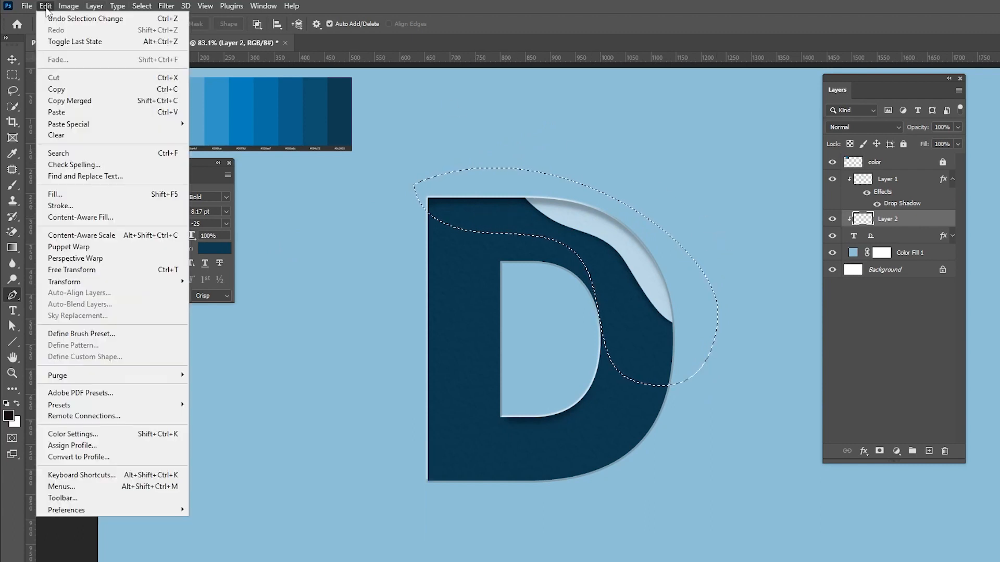
click(84, 194)
click(453, 141)
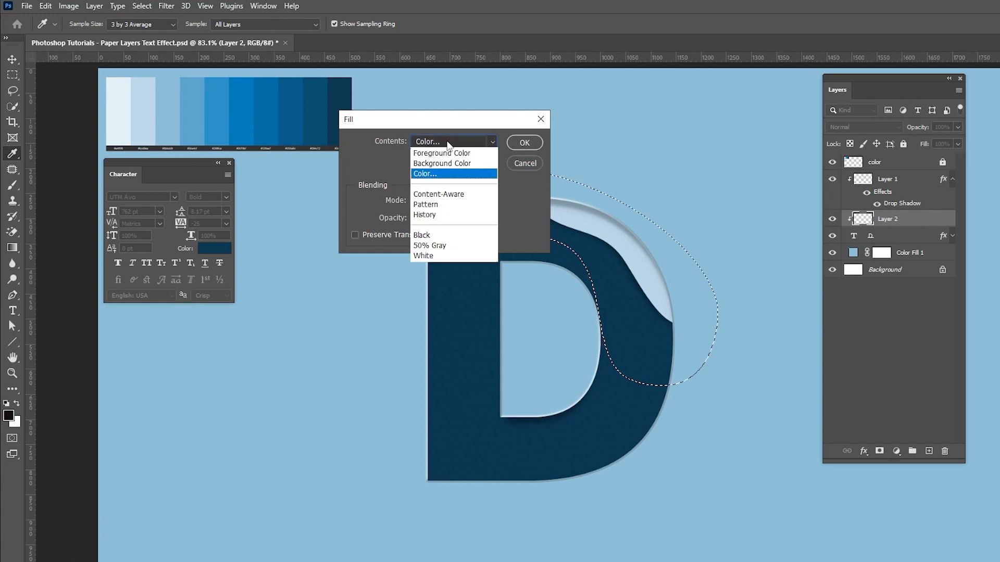
click(432, 174)
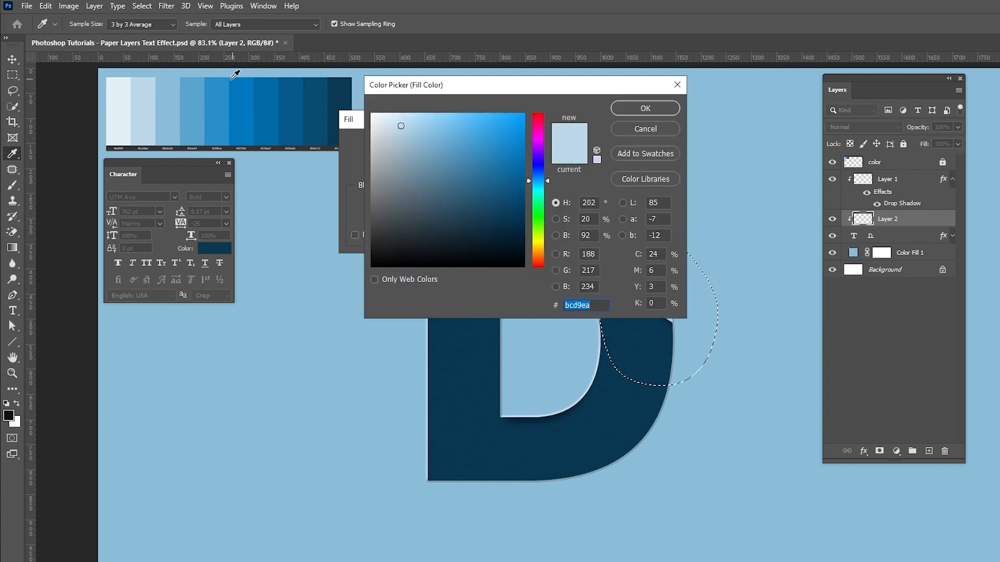
click(179, 103)
click(628, 110)
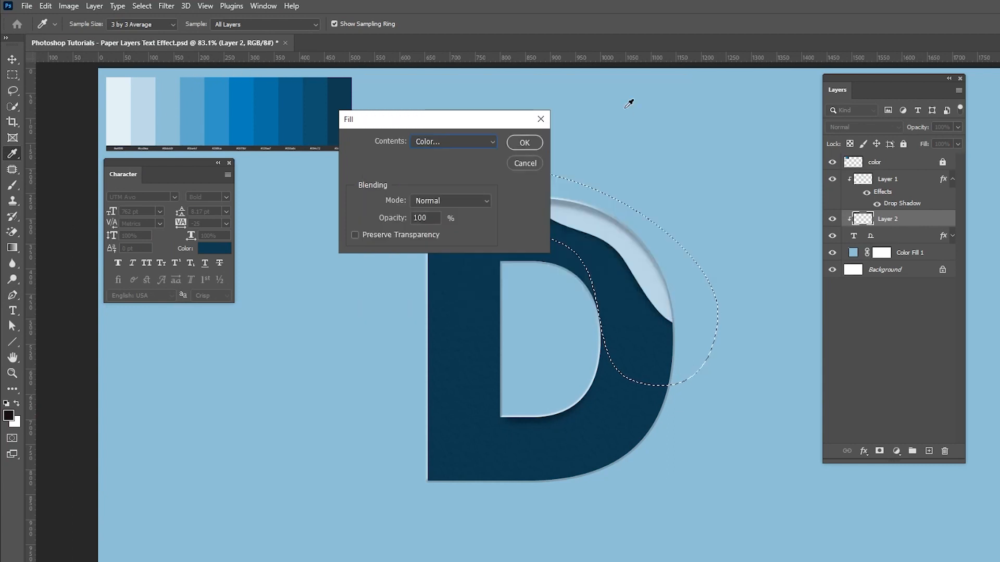
click(523, 142)
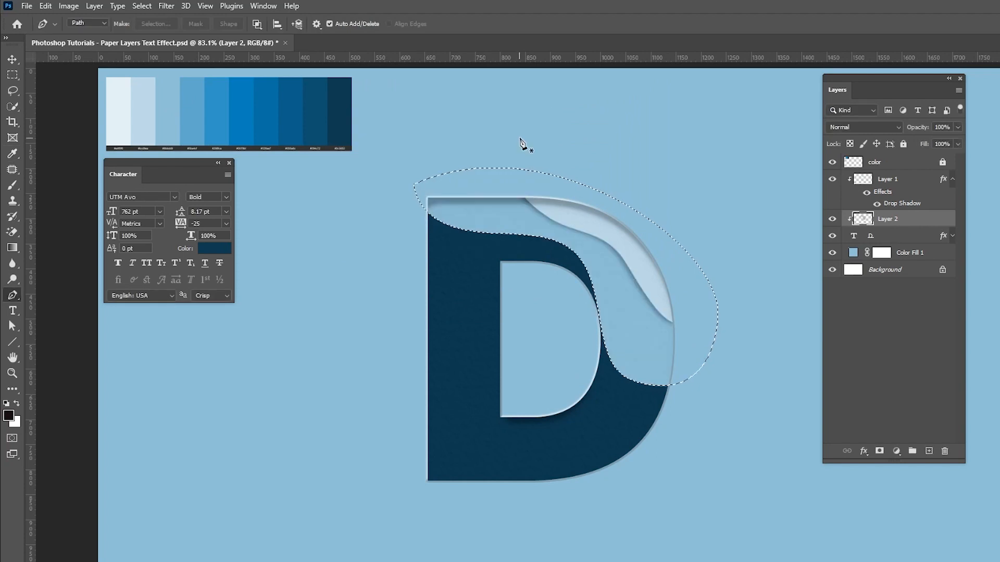
click(142, 6)
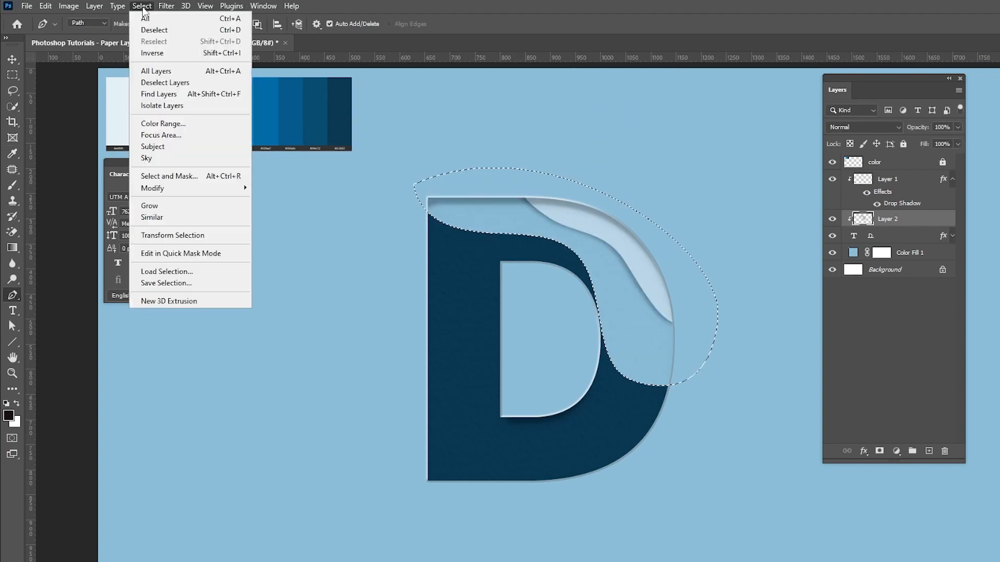
click(157, 30)
Copy the layer style from Layer 1 and paste it onto Layer 2.
right_click(886, 183)
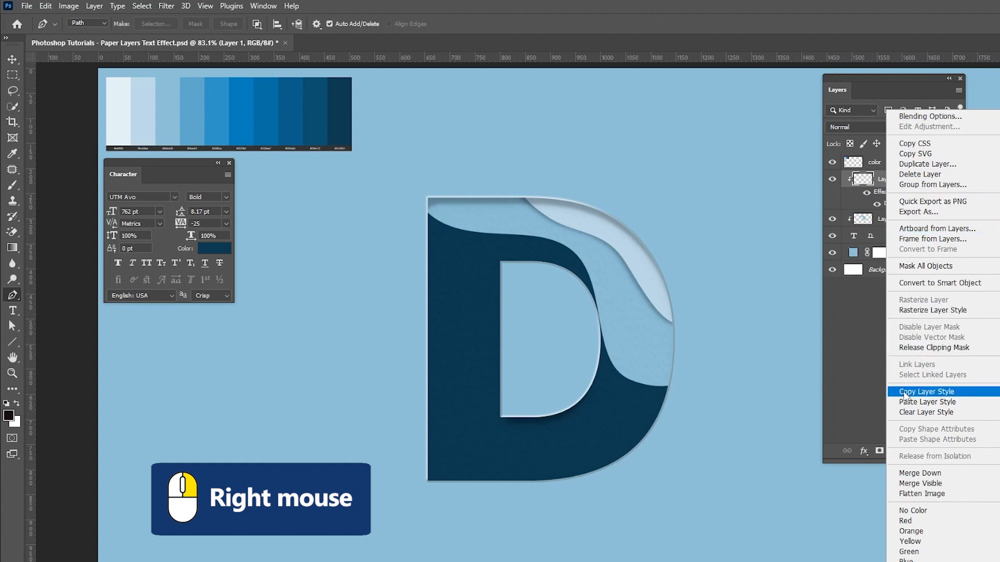
click(925, 392)
right_click(885, 223)
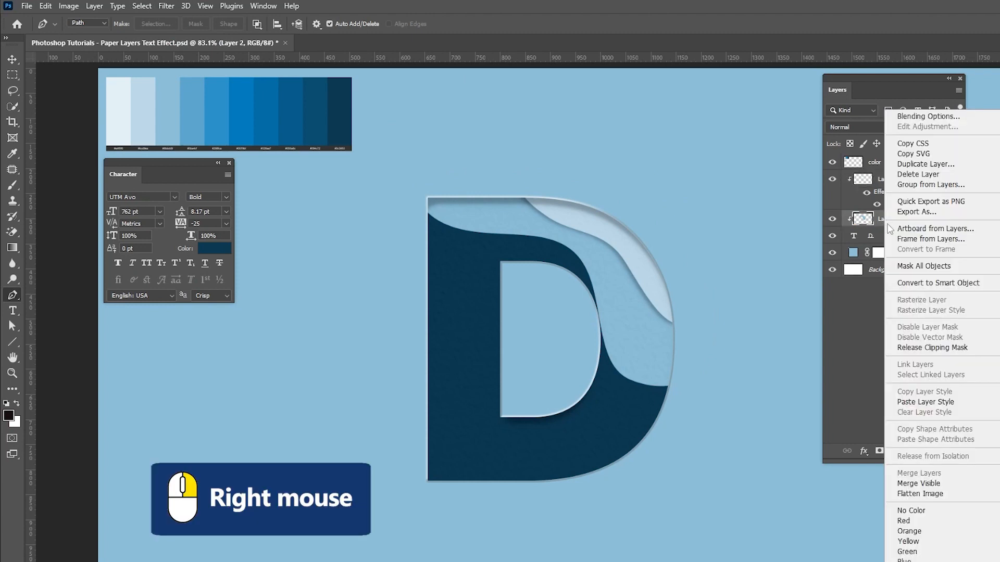
click(912, 402)
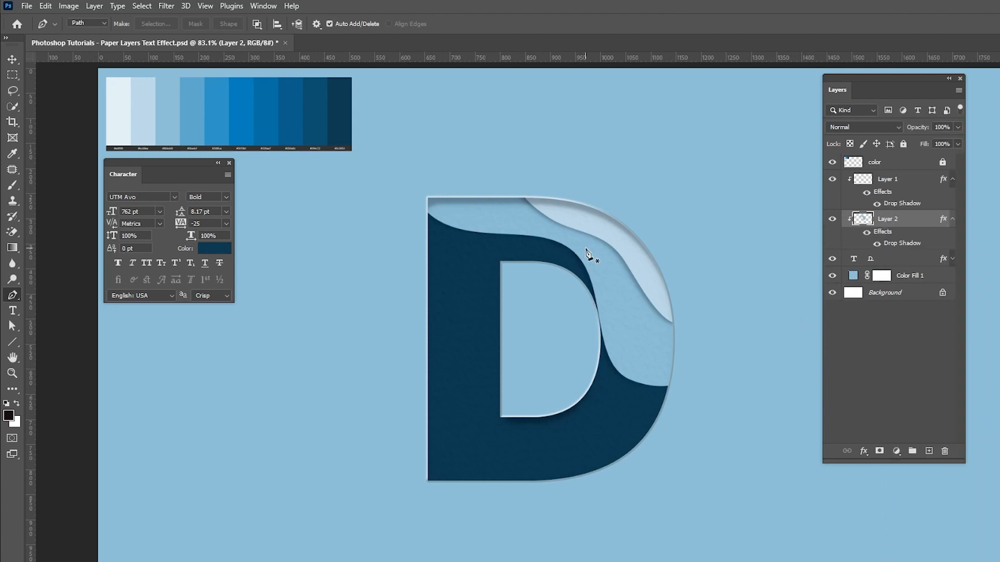
On another new clipped layer directly above the D, outline a larger wavy Pen path reaching below the previous wave and convert it to a selection.
click(891, 264)
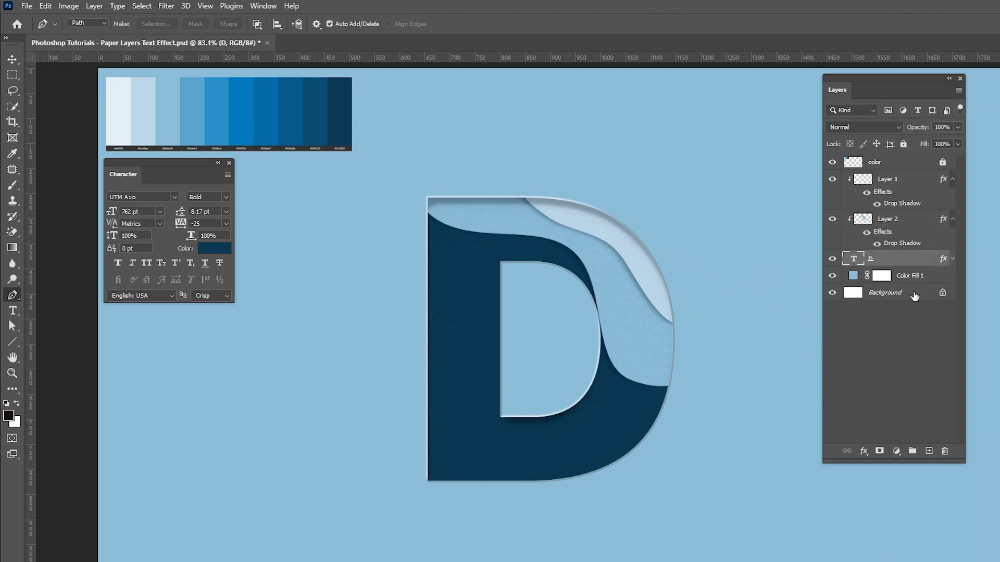
click(928, 451)
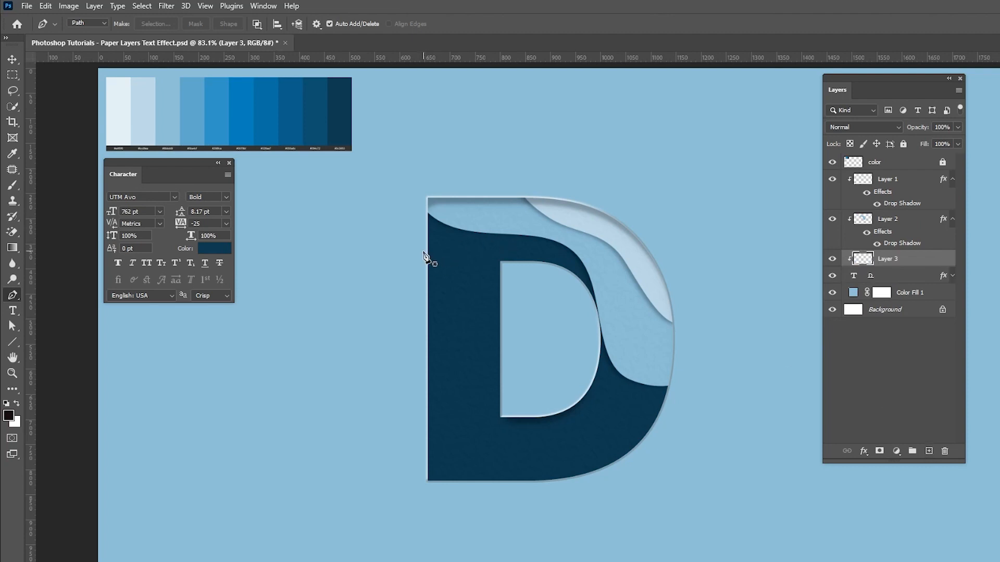
click(414, 199)
drag(438, 270, 475, 299)
drag(537, 306, 560, 360)
drag(619, 425, 658, 429)
drag(726, 302, 631, 132)
click(415, 199)
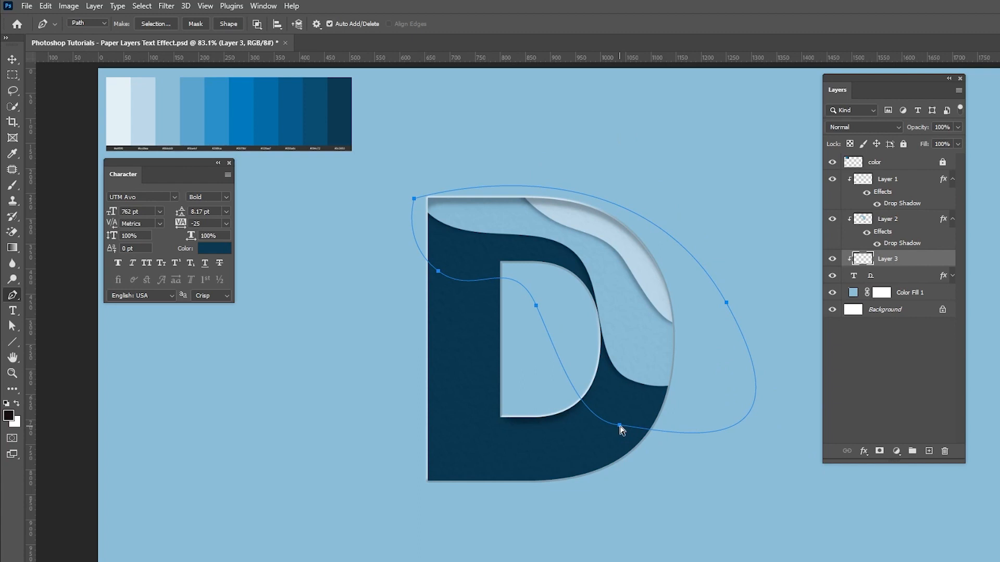
mouse_move(658, 430)
mouse_down()
mouse_move(639, 439)
mouse_move(662, 427)
mouse_move(645, 431)
mouse_up()
mouse_move(581, 416)
mouse_down()
mouse_move(597, 425)
mouse_move(581, 420)
mouse_up()
key(ctrl+Return)
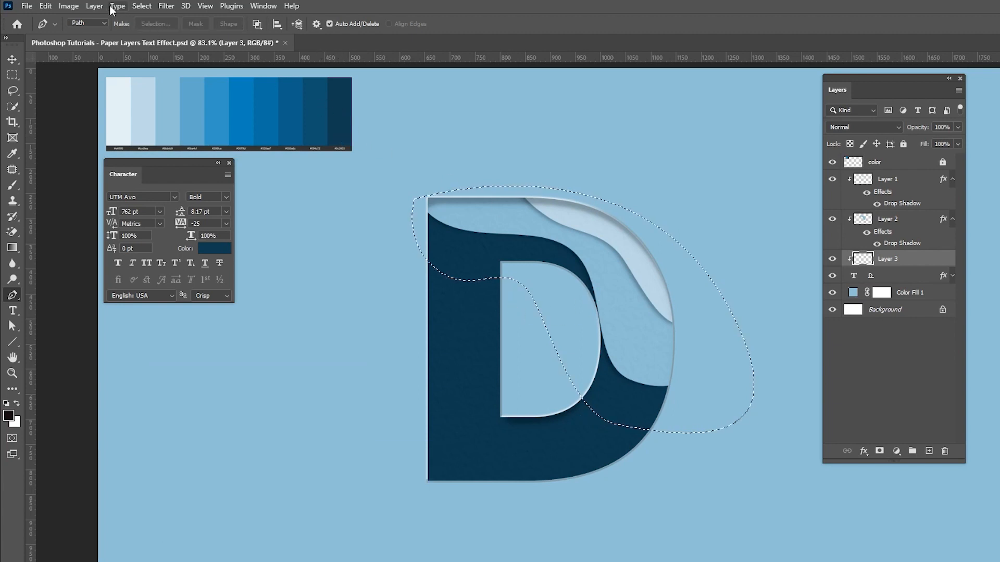
Fill the selection on Layer 3 with the palette's fourth swatch, blue #5ba4cf.
click(46, 6)
click(71, 192)
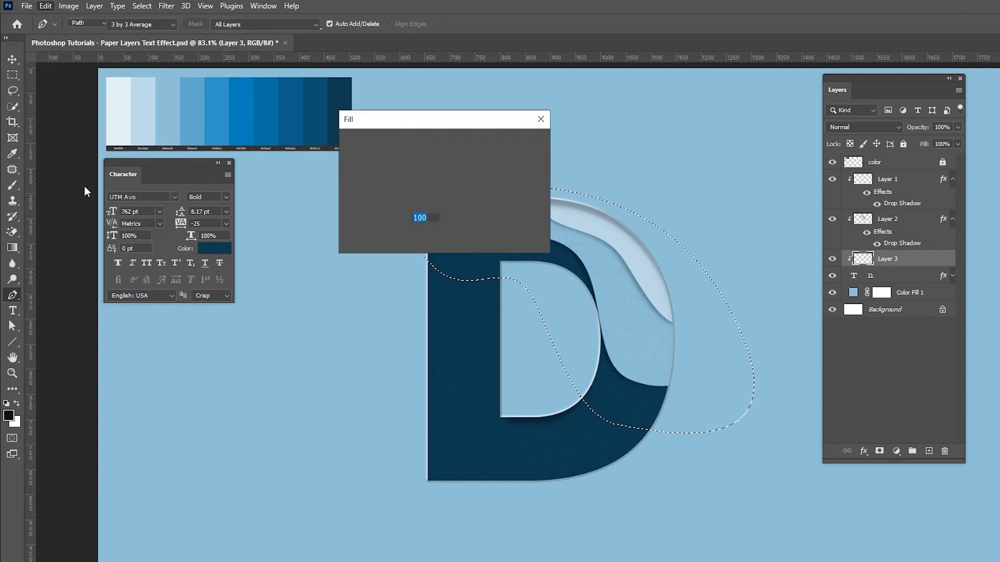
click(438, 145)
click(437, 174)
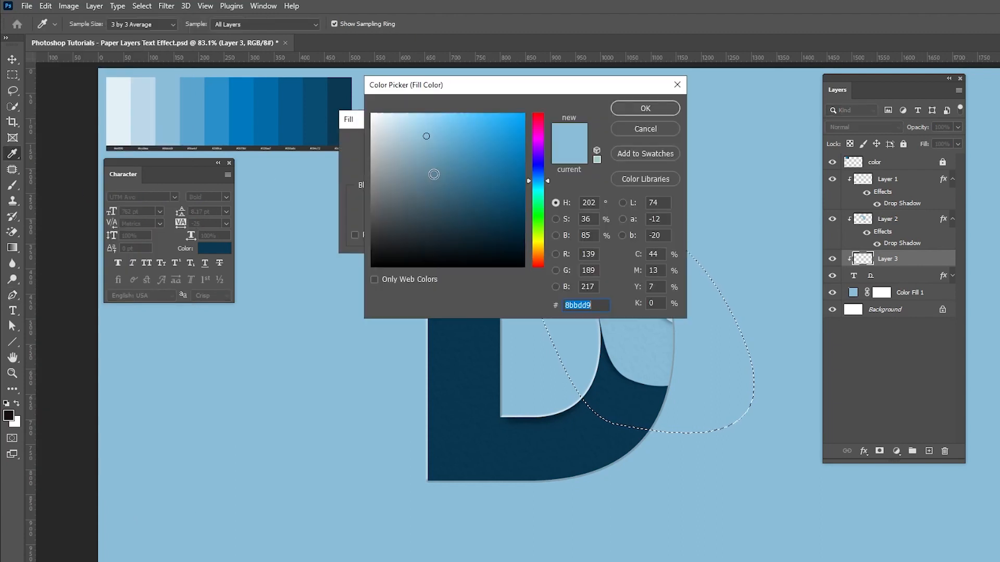
click(195, 102)
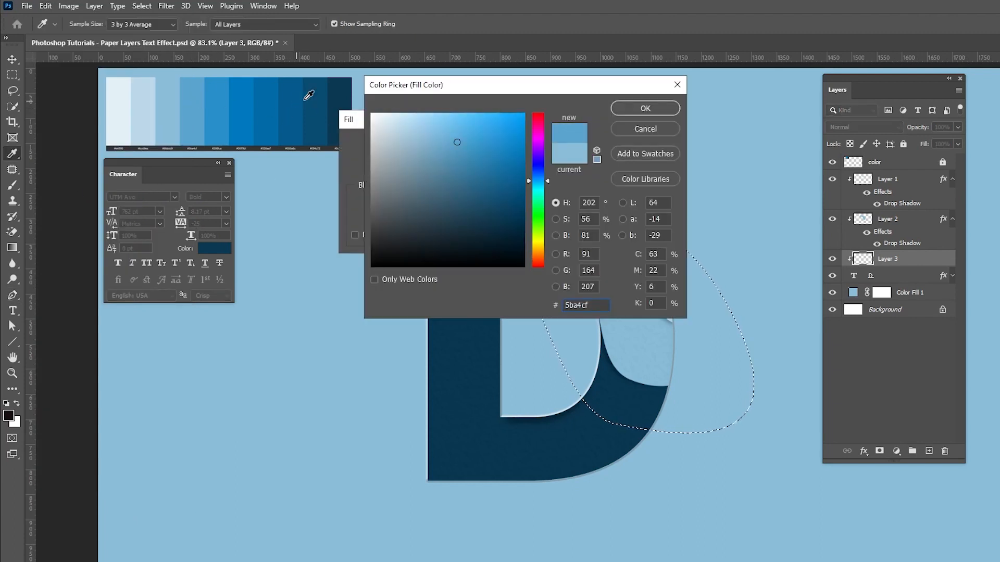
drag(596, 305, 554, 302)
click(641, 108)
click(525, 141)
key(p)
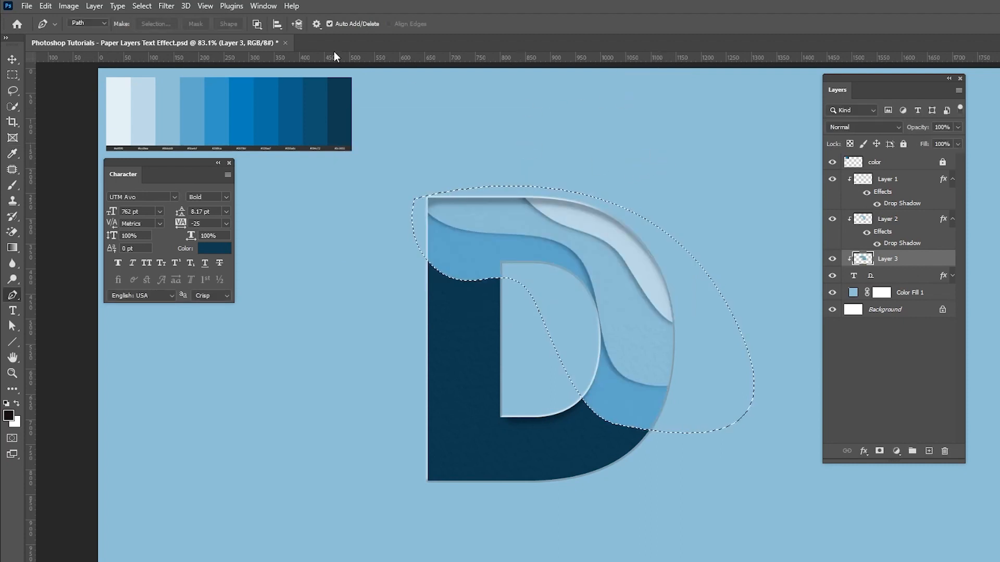
Deselect the wave, paste the copied layer style onto Layer 3, and save the document.
click(141, 5)
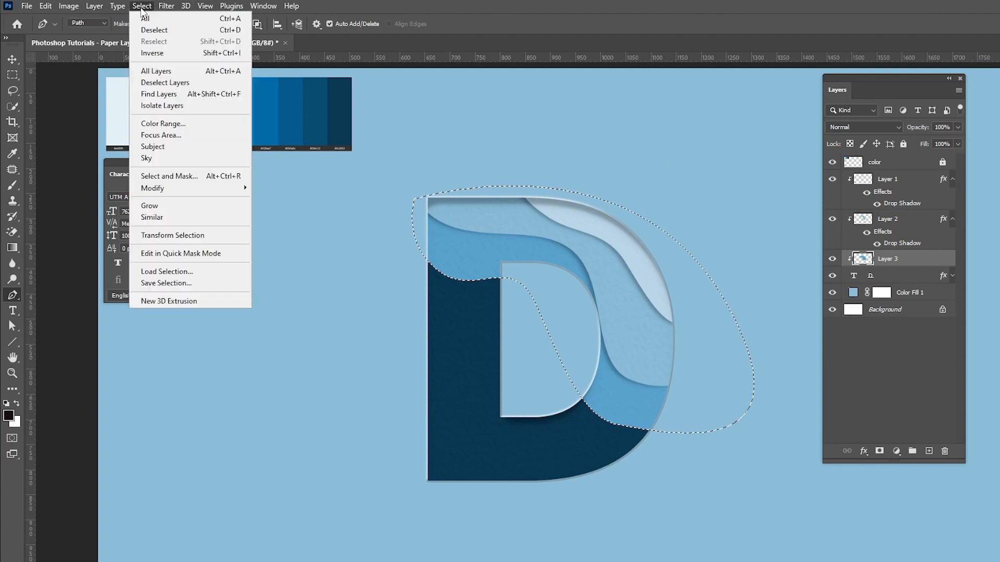
click(154, 30)
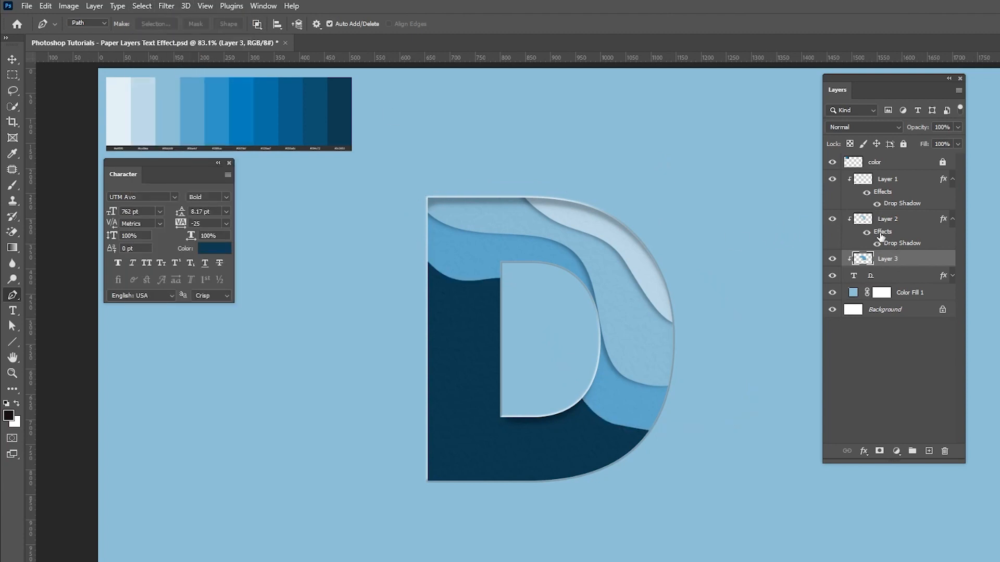
right_click(885, 258)
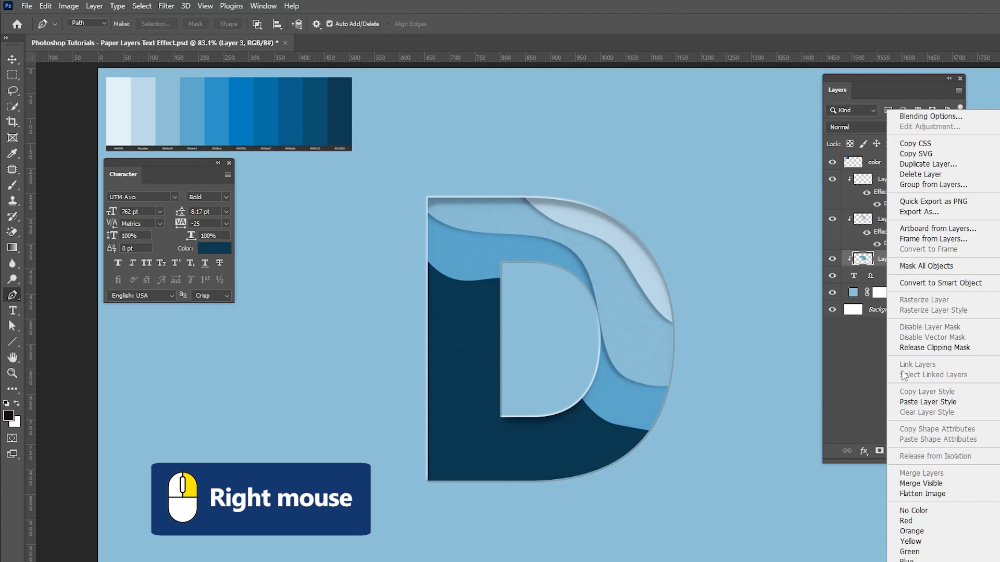
click(914, 402)
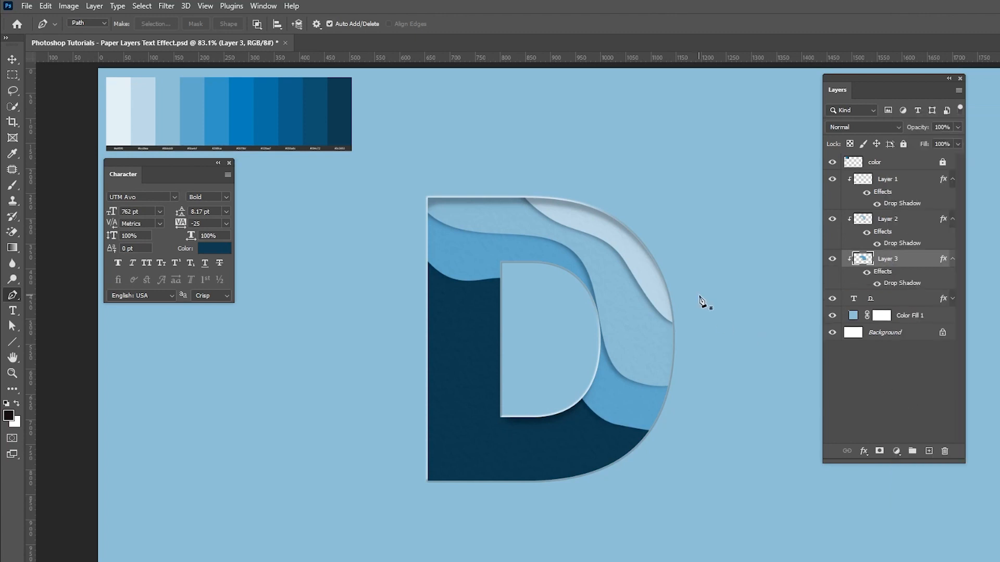
key(ctrl+s)
On a new clipped layer directly above the D, make an elliptical marquee selection across the left edge of the letter's inner opening.
drag(17, 75, 38, 86)
click(878, 302)
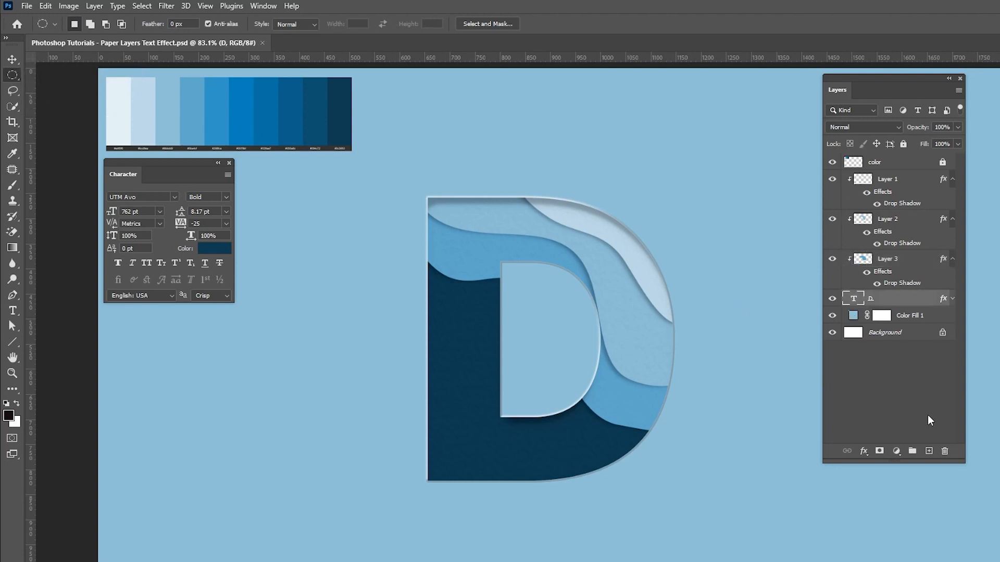
click(928, 451)
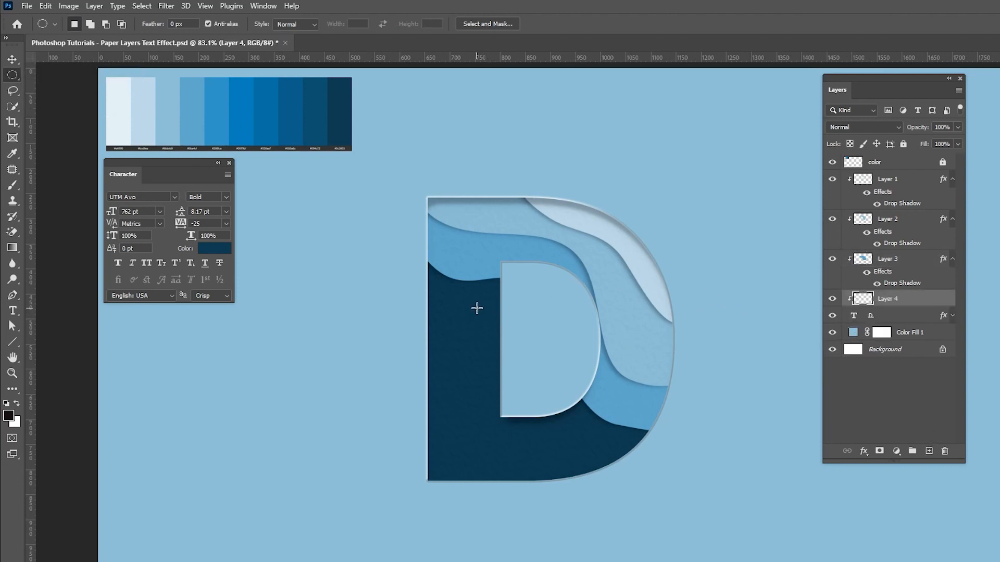
drag(477, 308, 527, 358)
Fill the elliptical selection on Layer 4 with the palette's fifth swatch, blue #298fca.
click(46, 6)
click(67, 194)
click(440, 139)
click(433, 173)
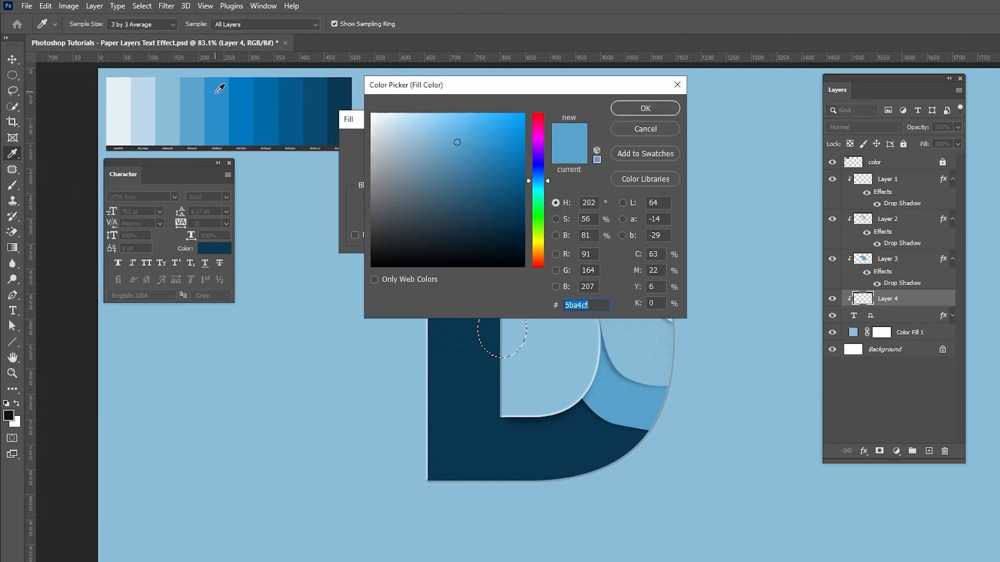
click(214, 112)
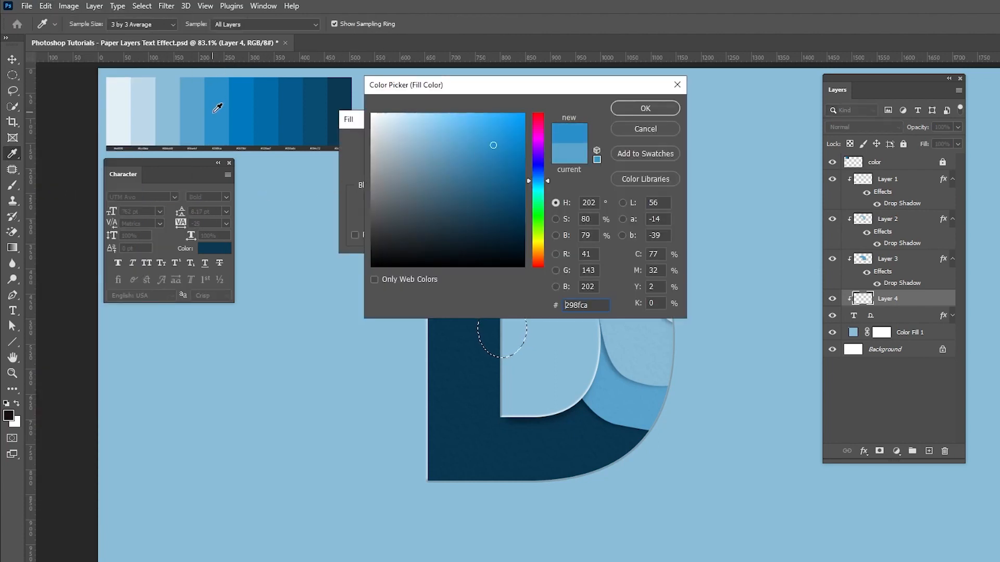
click(645, 108)
click(524, 143)
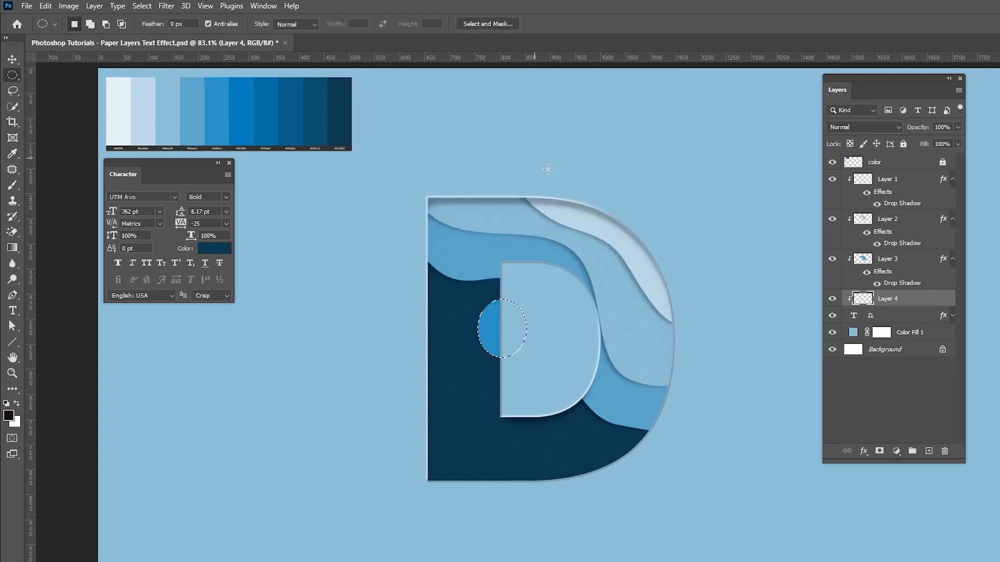
Deselect the ellipse, paste the copied layer style onto Layer 4, and save the document.
click(152, 6)
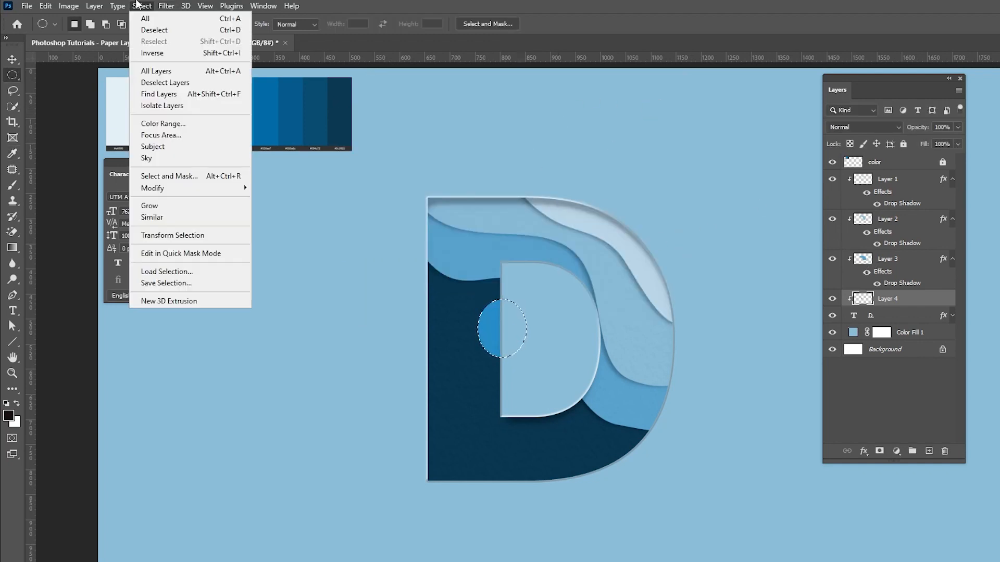
click(156, 29)
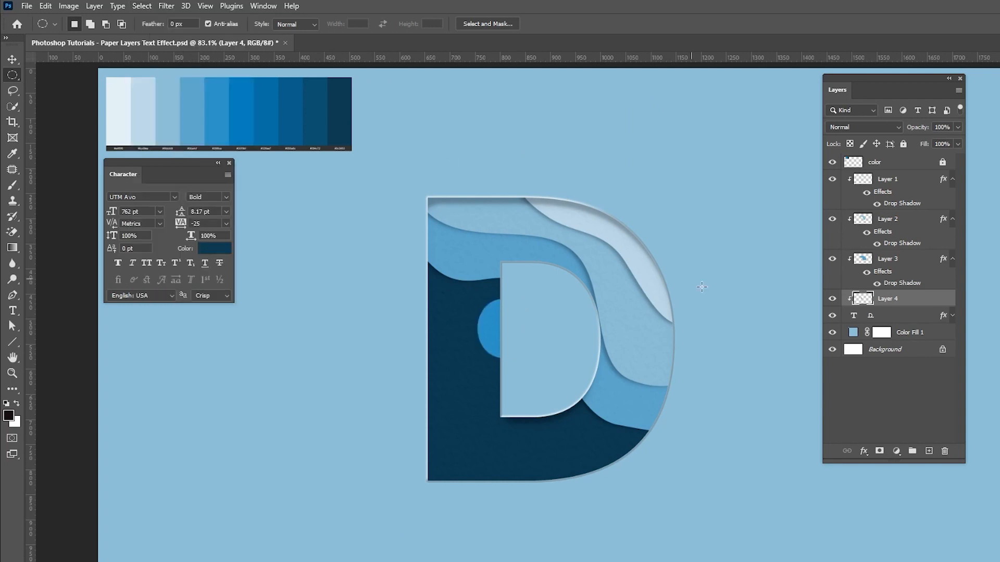
right_click(895, 301)
click(921, 402)
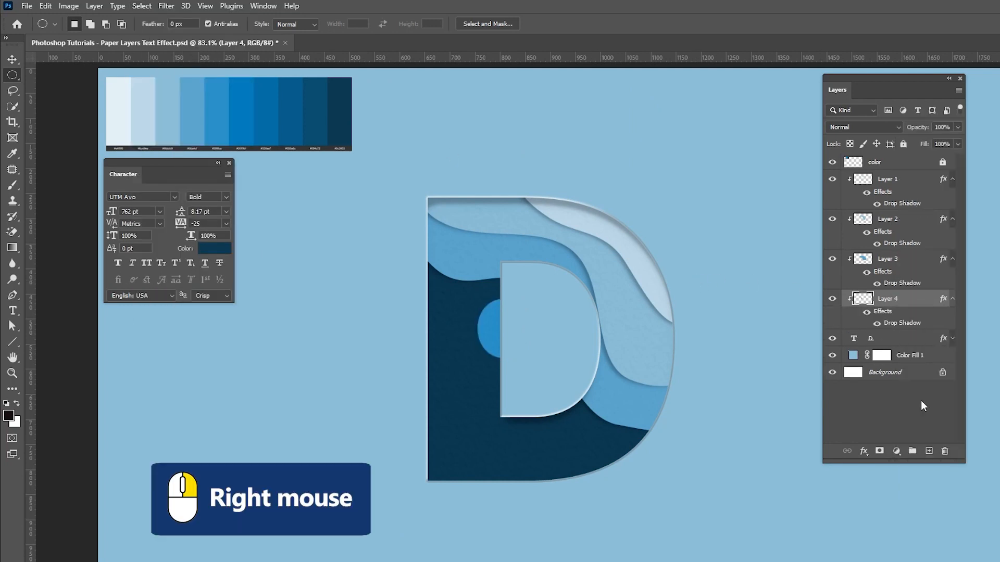
key(ctrl+s)
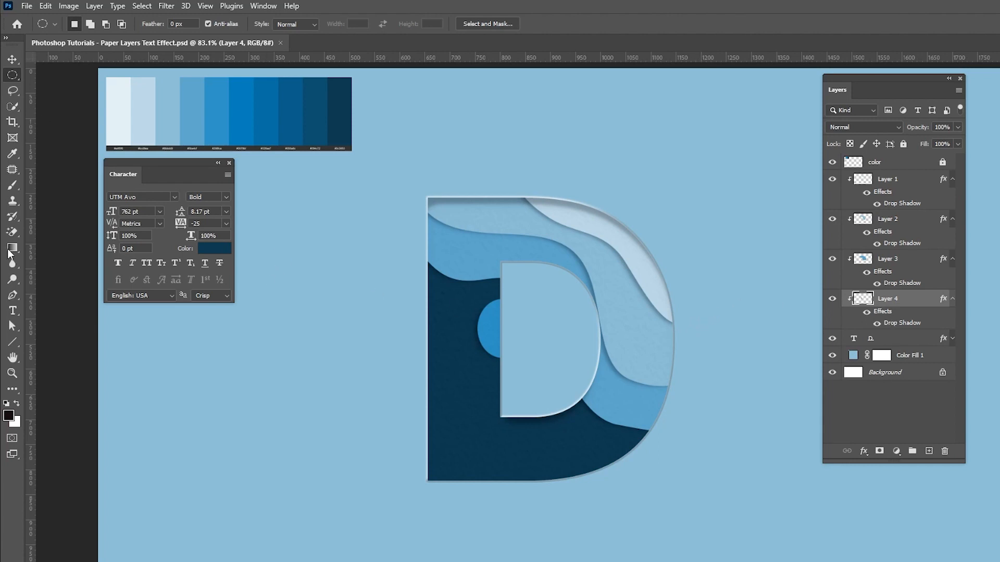
Outline a closed, curved Pen path around the D's lower-left corner, sweeping from the left edge down to the bottom edge.
click(12, 294)
click(419, 360)
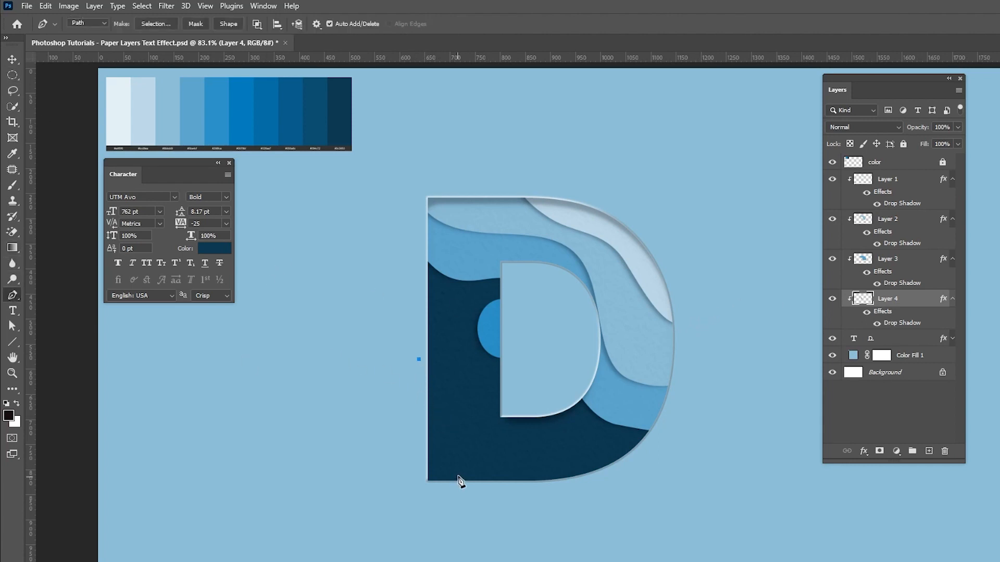
drag(485, 457, 529, 480)
drag(592, 486, 608, 487)
drag(431, 513, 391, 481)
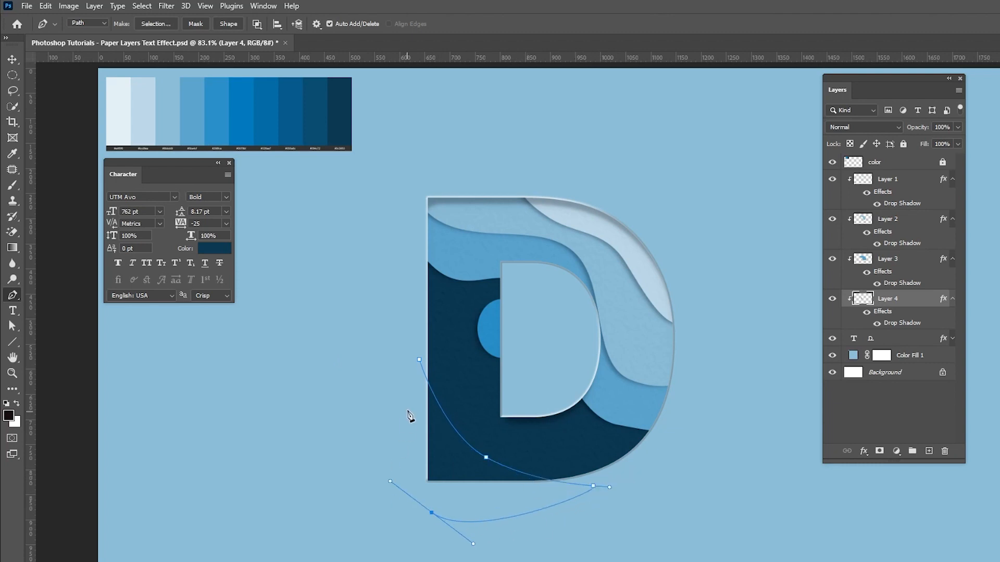
click(419, 359)
Add a new clipped layer directly above the D and convert the corner path to a selection.
click(888, 341)
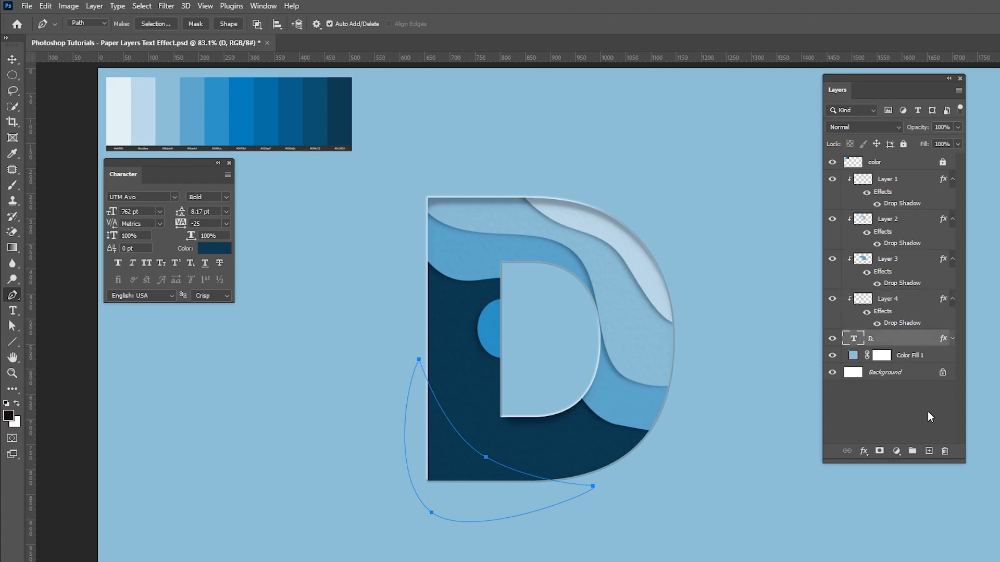
click(928, 451)
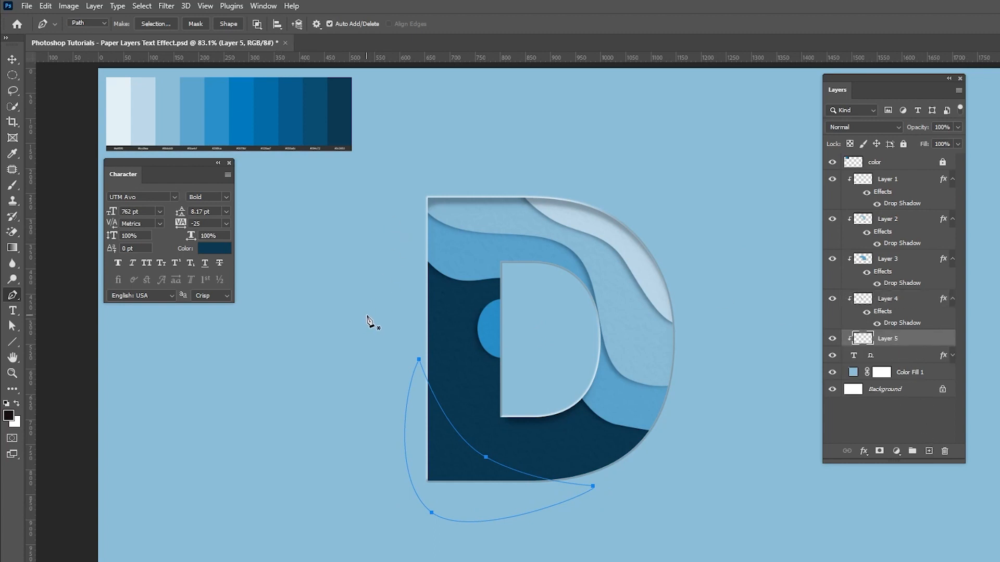
key(ctrl+Return)
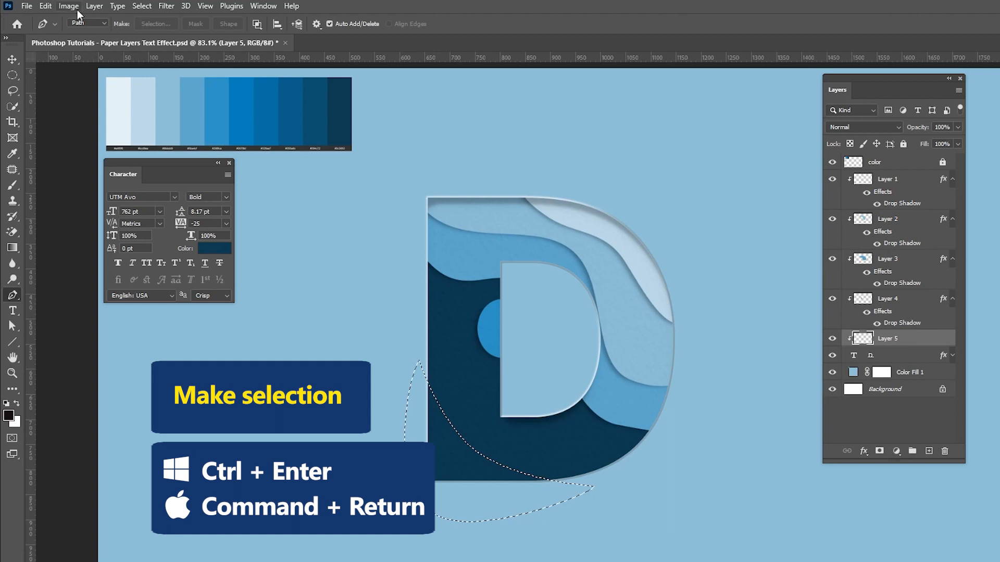
Fill the corner selection on Layer 5 with the palette's sixth swatch, blue #0079bf.
click(45, 6)
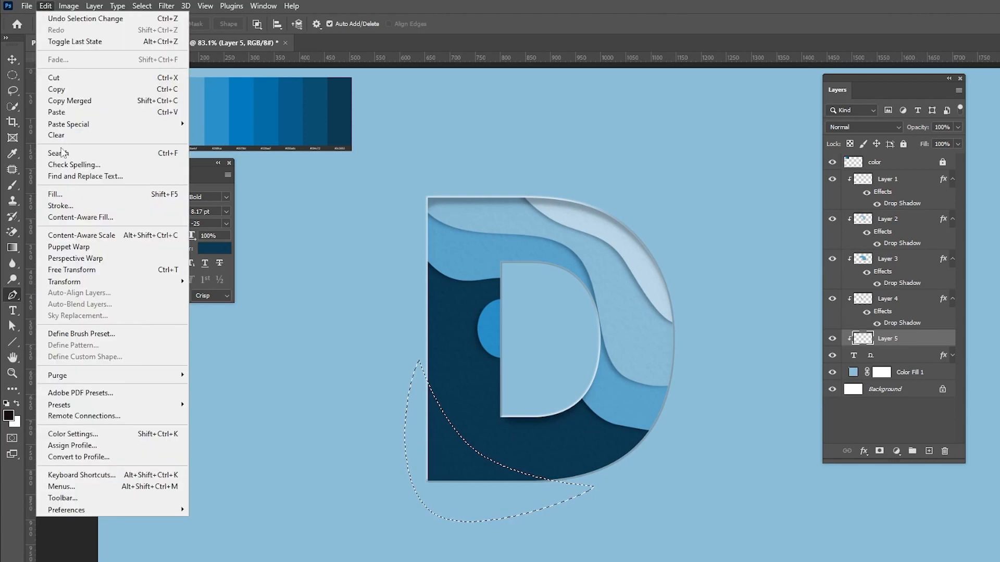
click(75, 191)
click(419, 142)
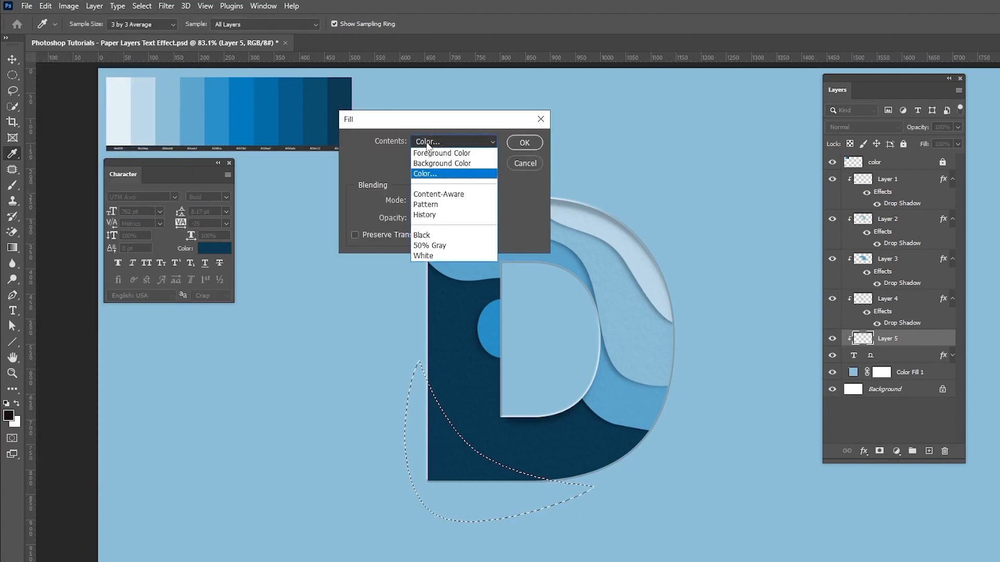
click(432, 167)
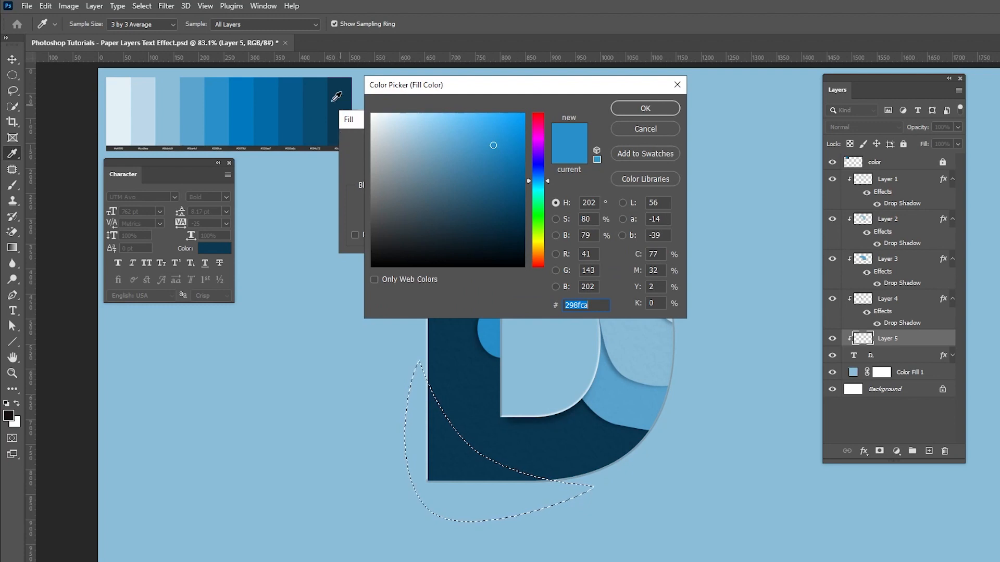
click(248, 107)
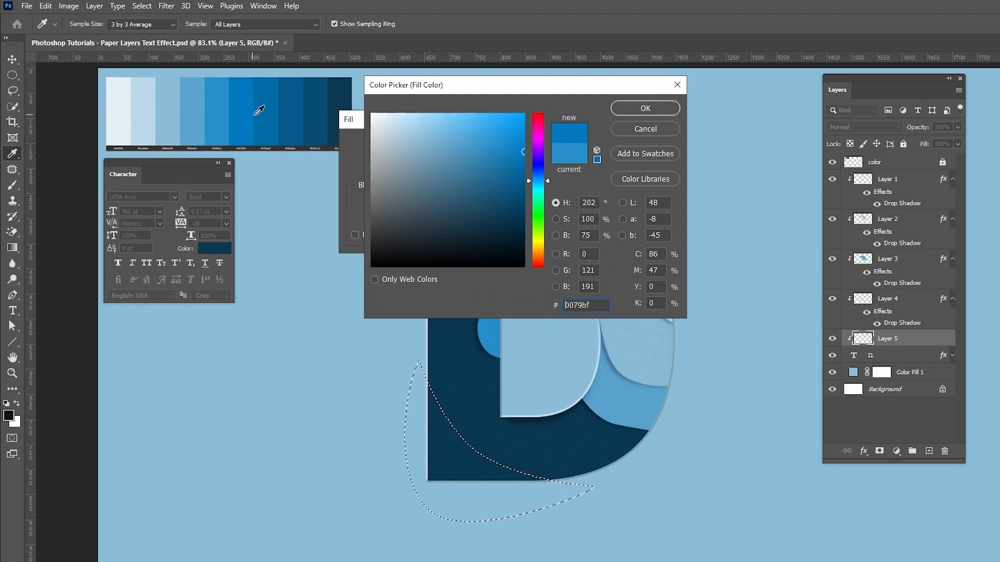
click(626, 103)
click(524, 142)
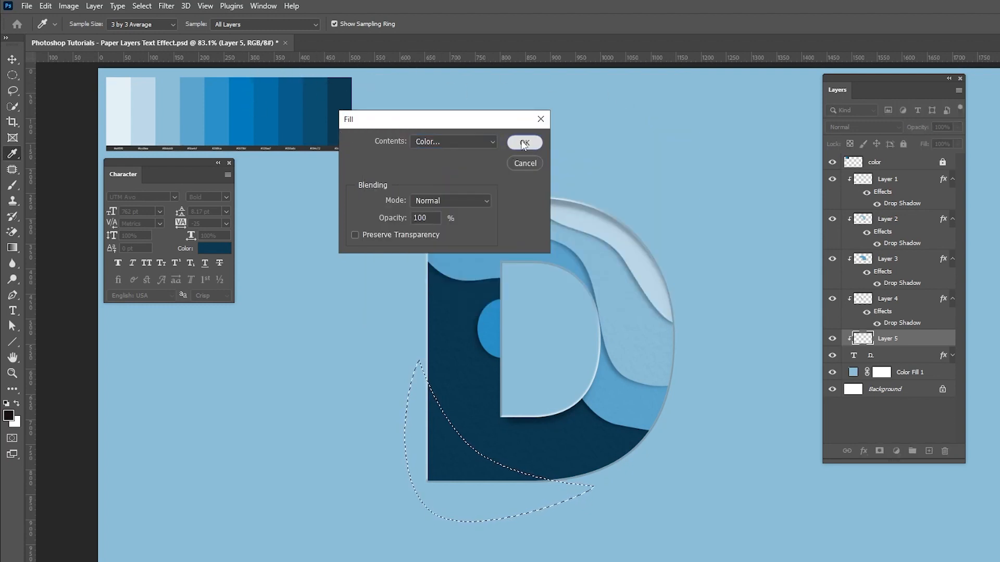
Deselect the corner shape and paste the copied layer style onto Layer 5.
key(p)
click(142, 6)
click(149, 30)
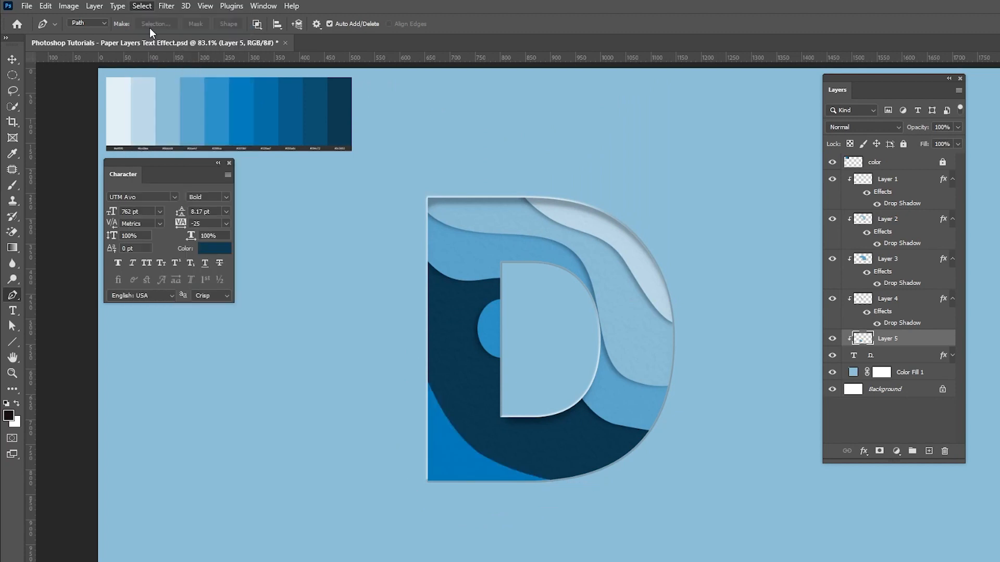
right_click(894, 346)
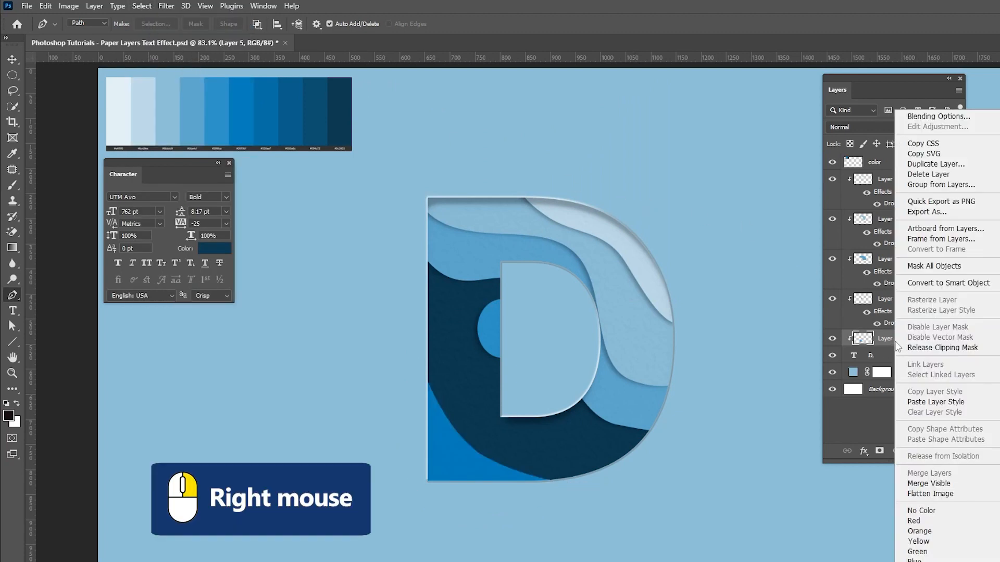
click(932, 402)
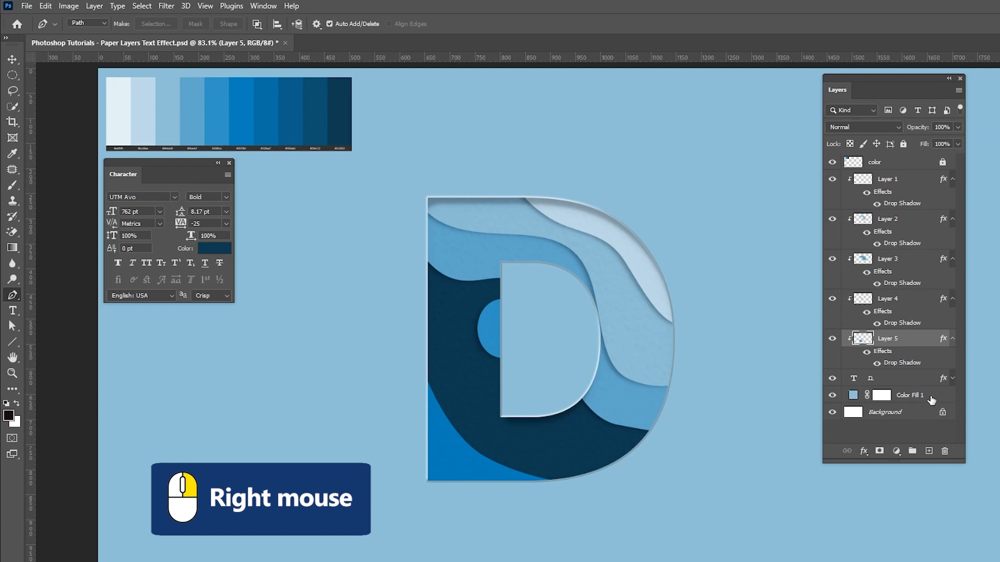
Set the angle of Layer 5's Drop Shadow to 168° and save the document.
double_click(890, 363)
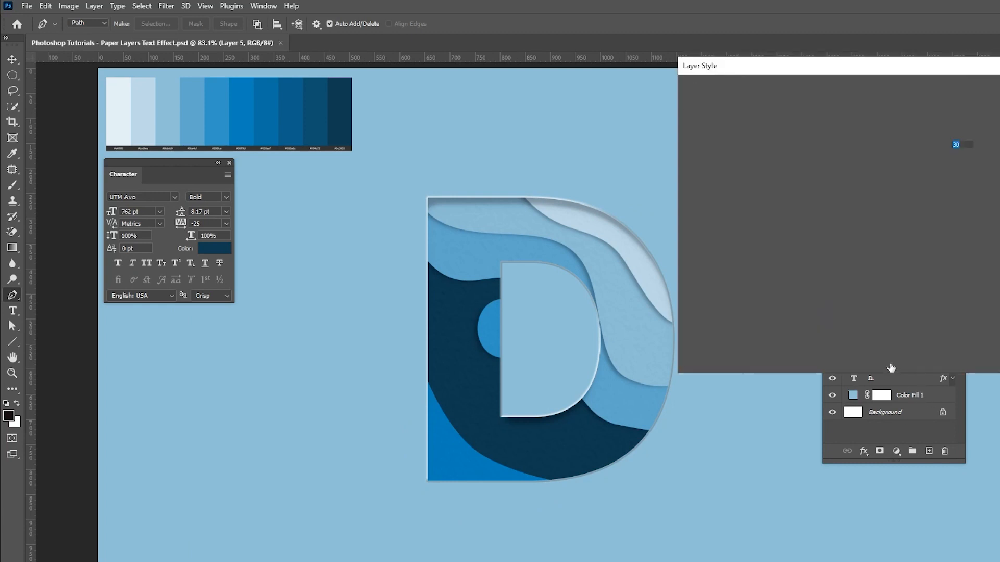
drag(904, 165, 890, 177)
key(Tab)
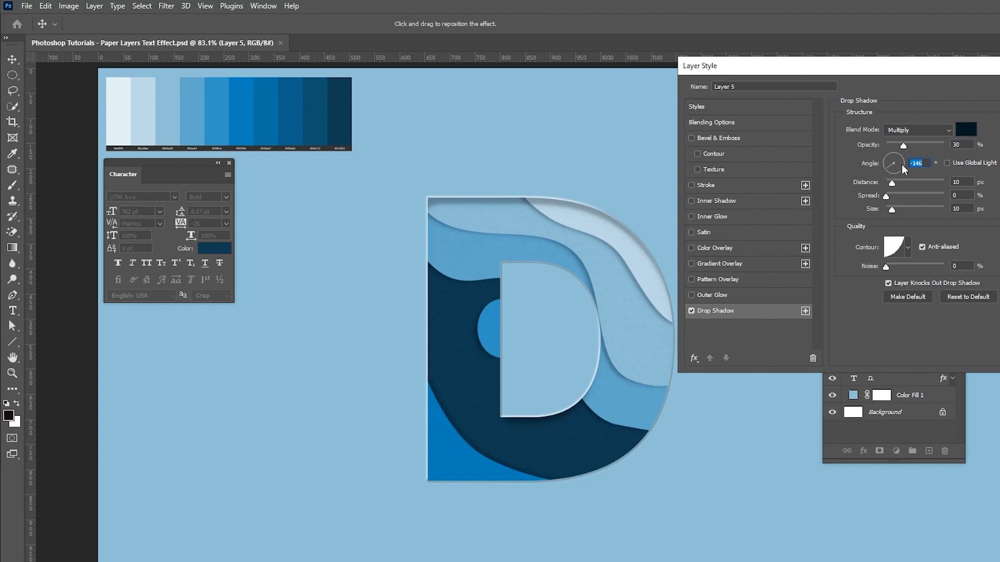
text(168)
key(Return)
key(ctrl+s)
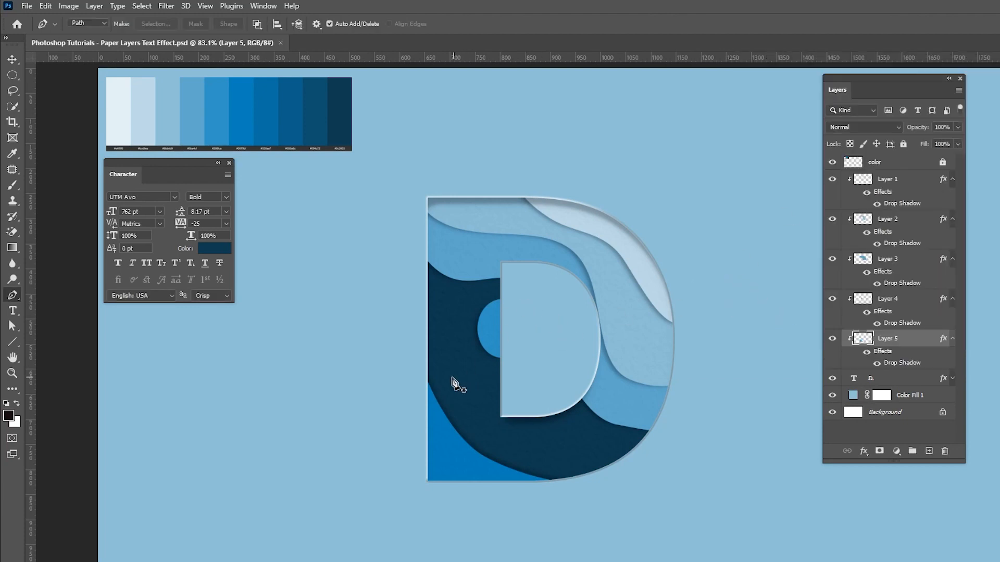
Outline a larger closed wavy Pen path around the lower-left corner shape, reaching from the D's left edge to its lower right curve.
click(421, 332)
drag(453, 390, 467, 396)
drag(508, 426, 528, 454)
drag(602, 477, 644, 478)
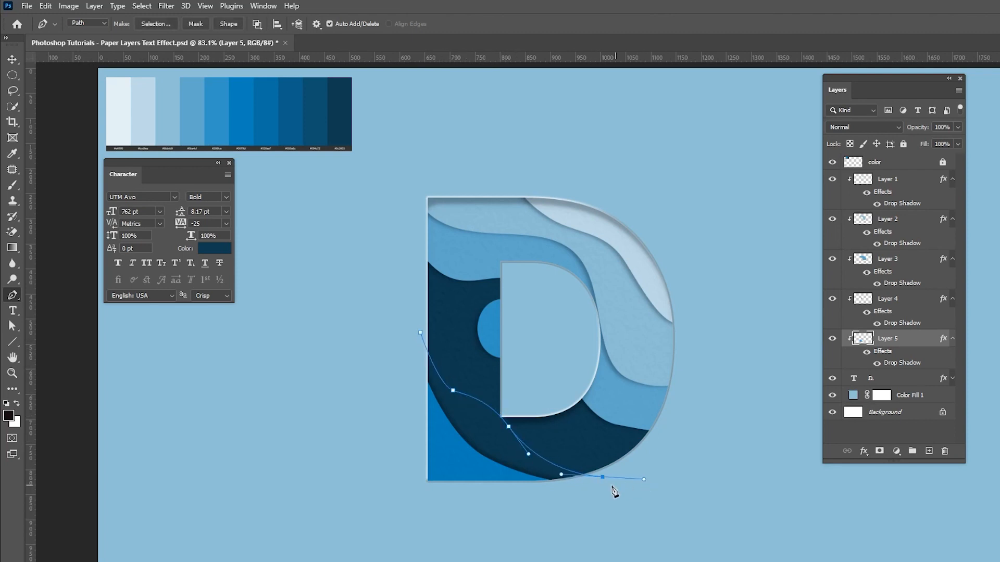
click(420, 332)
key(a)
drag(420, 333, 422, 325)
key(ctrl+z)
Refine the wavy path with Direct Selection by raising its top-left anchor and reshaping the two middle anchors into a smoother wave.
key(shift+a)
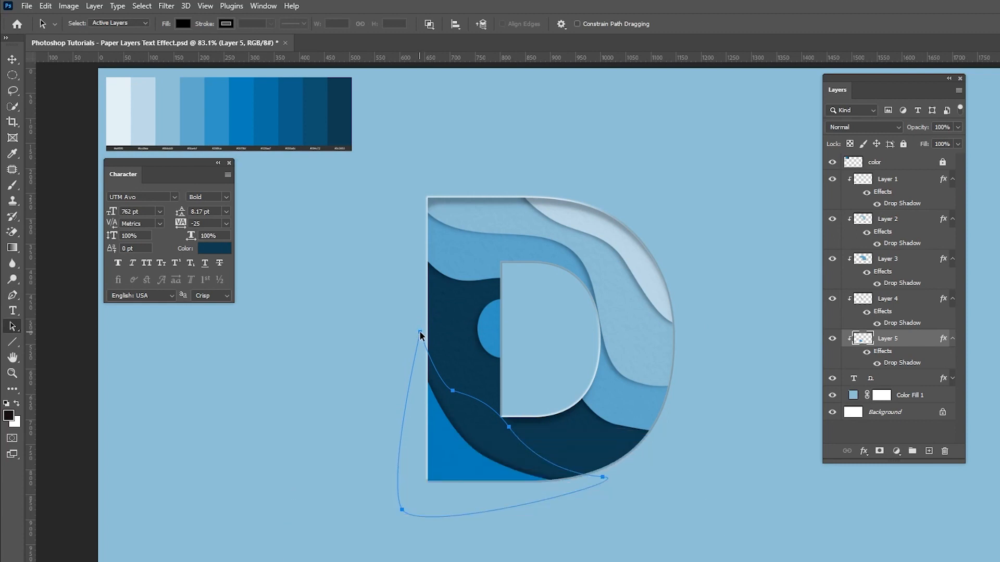
drag(419, 333, 421, 319)
drag(439, 385, 417, 361)
mouse_move(464, 400)
mouse_down()
mouse_move(479, 405)
mouse_move(465, 397)
mouse_up()
drag(511, 428, 529, 461)
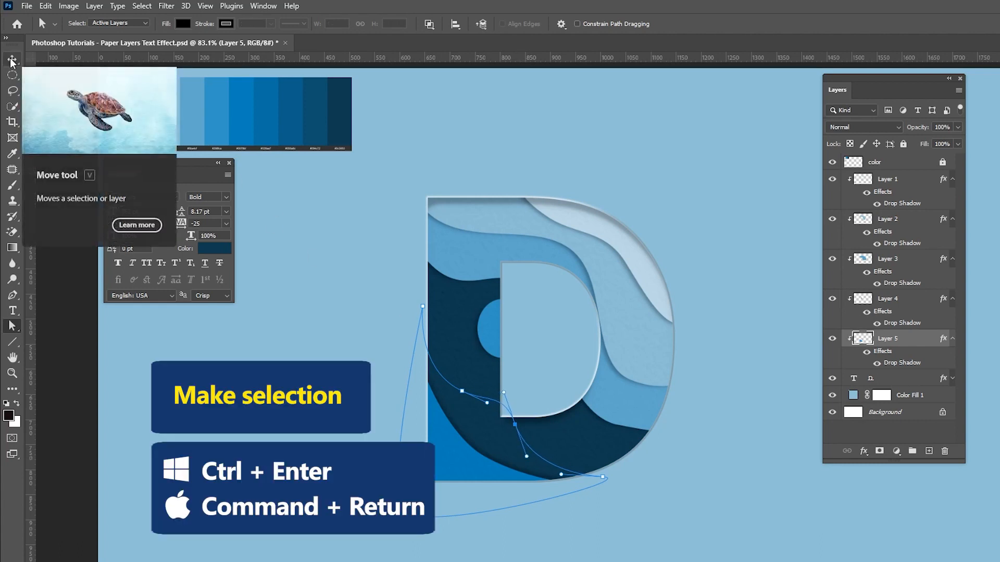
Convert the refined wavy path to a selection and add a new clipped layer directly above the D.
key(ctrl+Return)
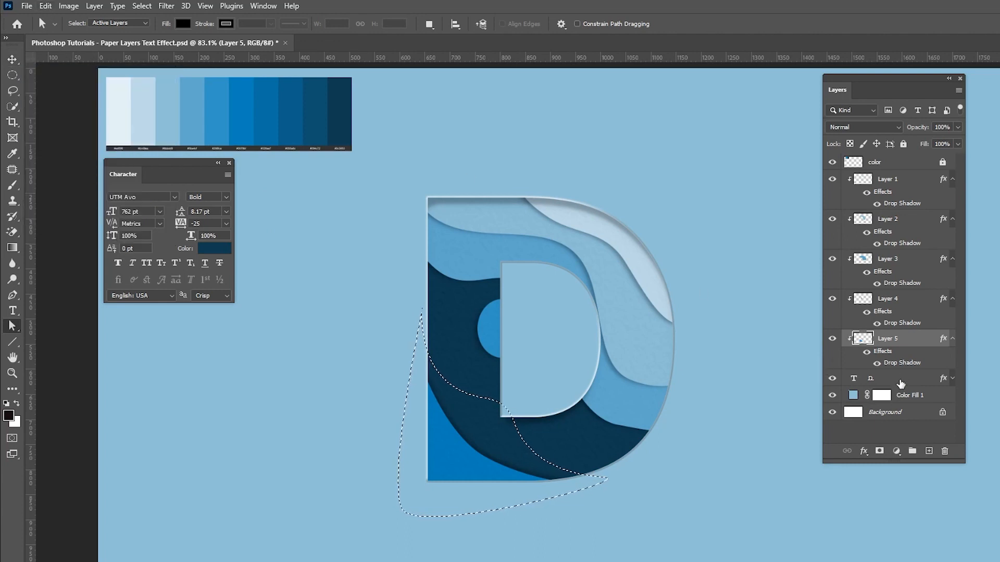
click(901, 383)
click(929, 451)
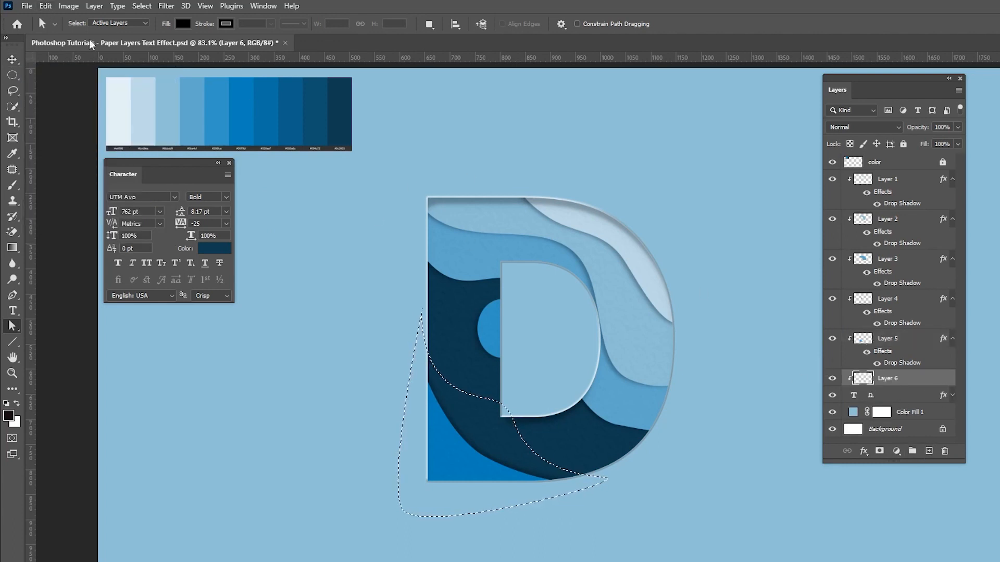
Fill the selection on Layer 6 with the palette blue #026aa7 at 100% opacity and deselect.
click(46, 6)
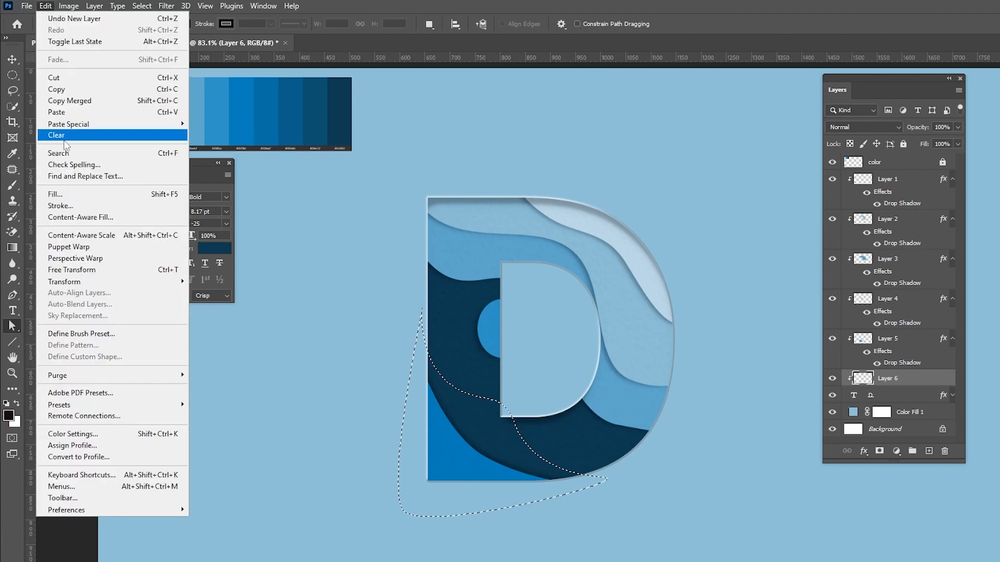
click(71, 195)
click(433, 143)
click(430, 179)
click(274, 111)
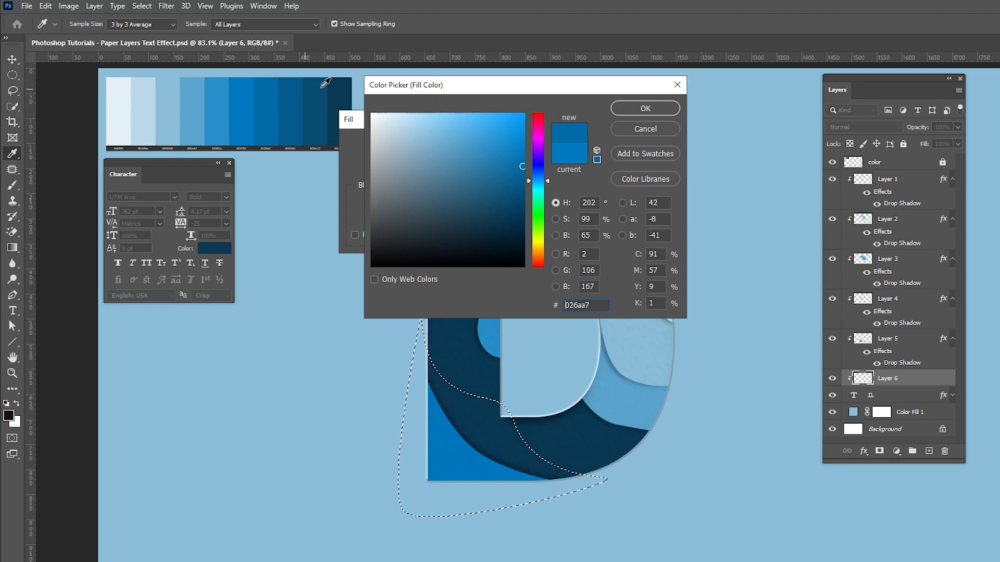
drag(601, 303, 561, 306)
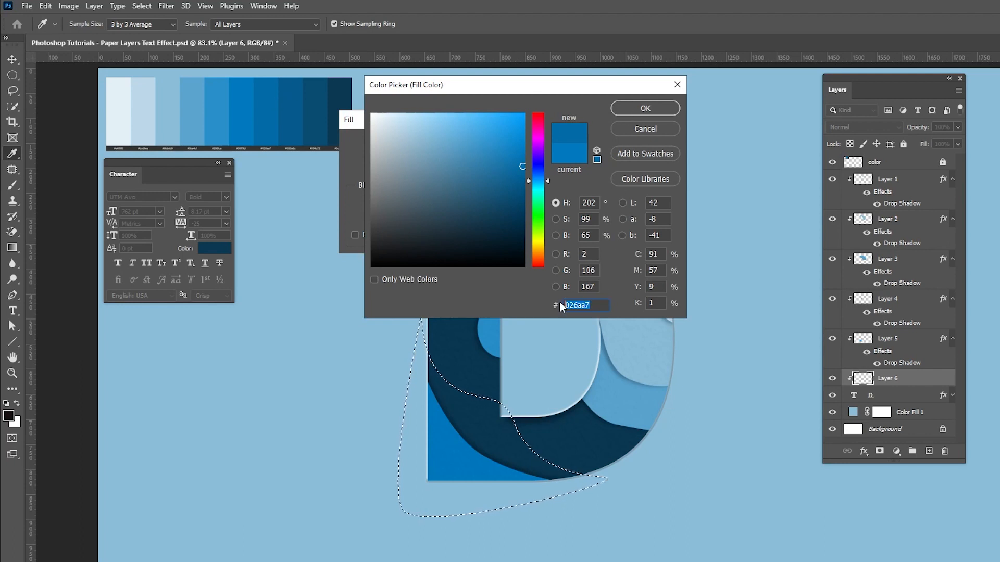
click(639, 109)
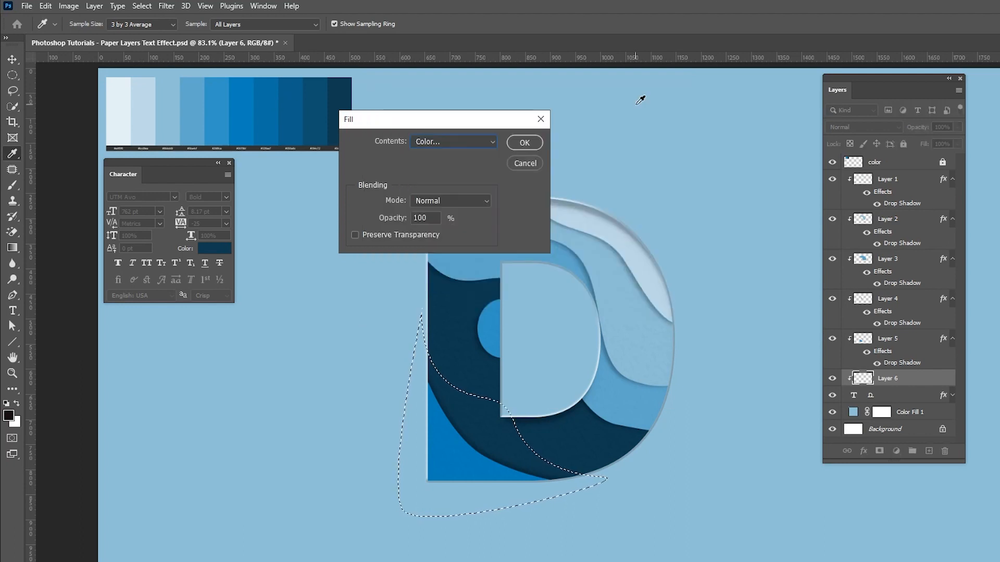
click(529, 145)
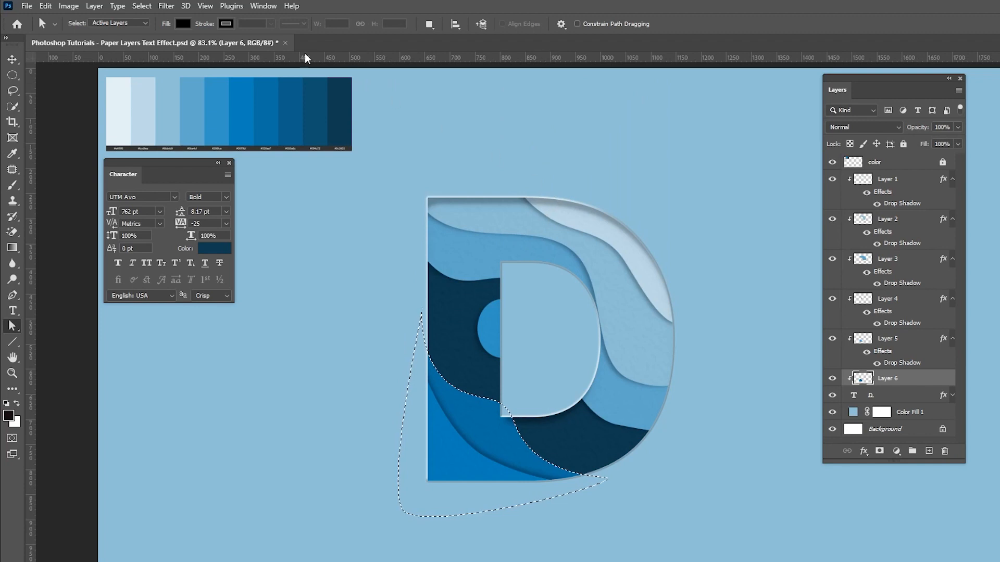
click(141, 6)
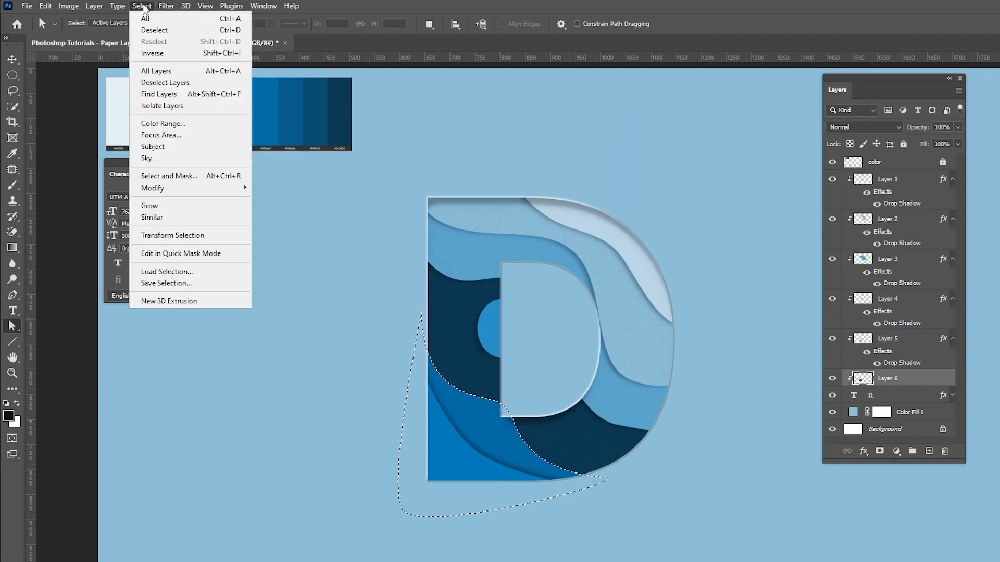
click(154, 30)
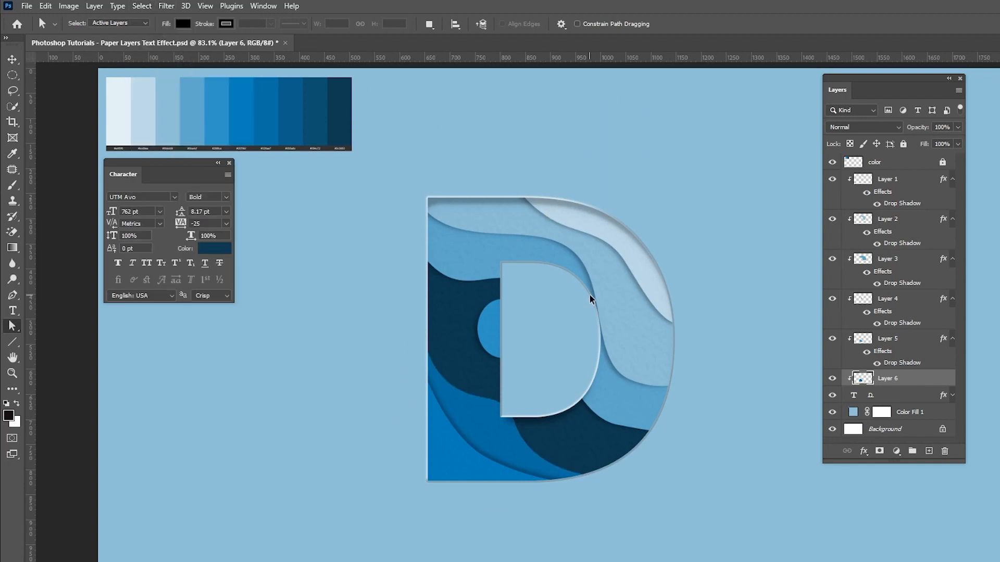
Copy the layer style from Layer 5 to Layer 6 and save the document.
right_click(891, 383)
click(879, 345)
right_click(879, 345)
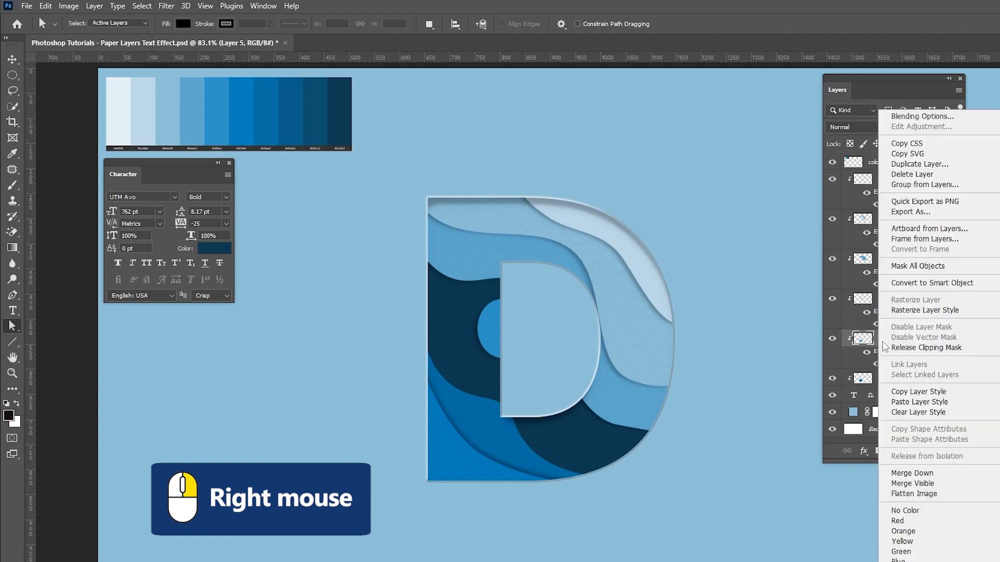
click(913, 394)
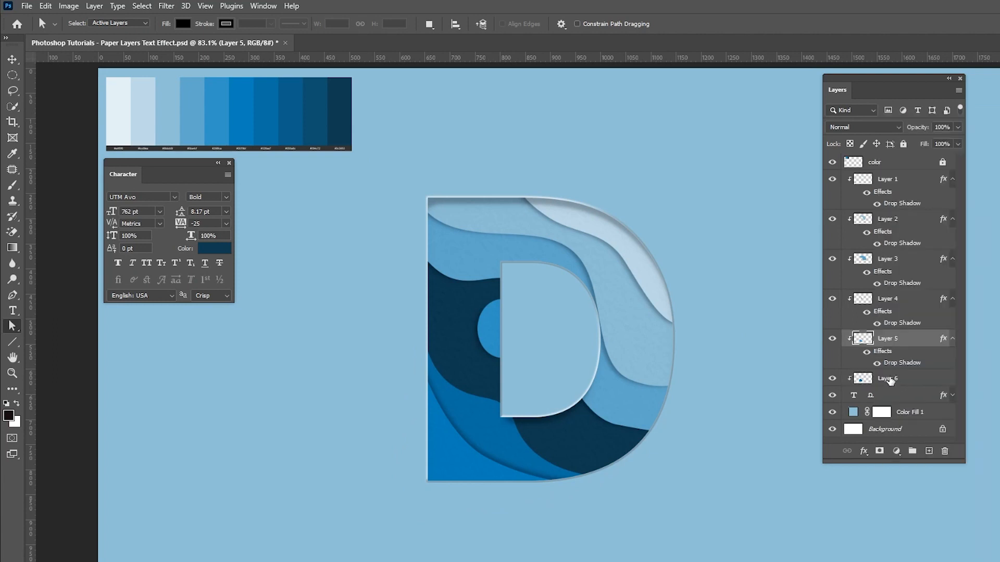
right_click(885, 382)
click(917, 403)
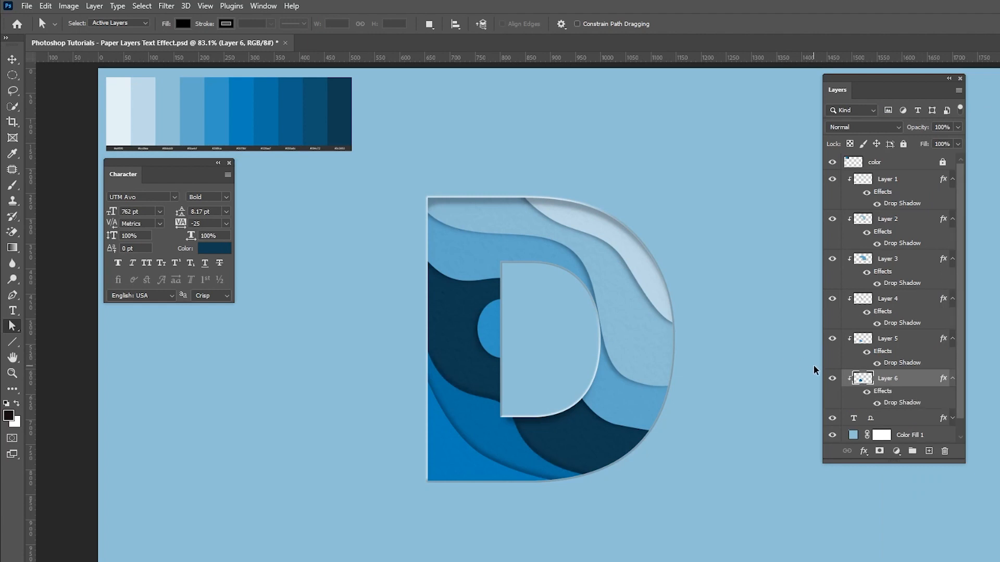
key(ctrl+s)
Set the angle of Layer 6's Drop Shadow to -81° and save the document.
double_click(893, 403)
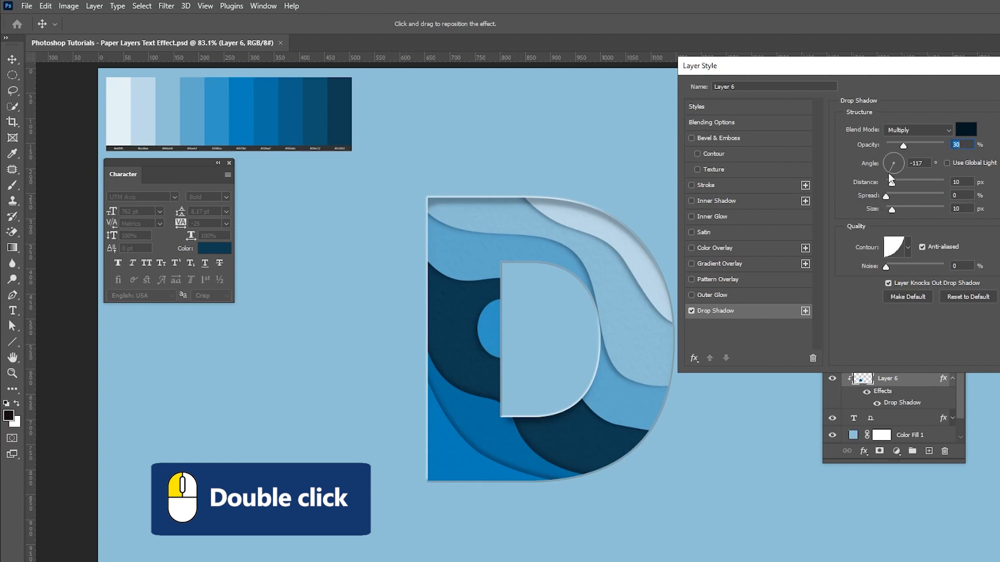
drag(890, 172, 894, 171)
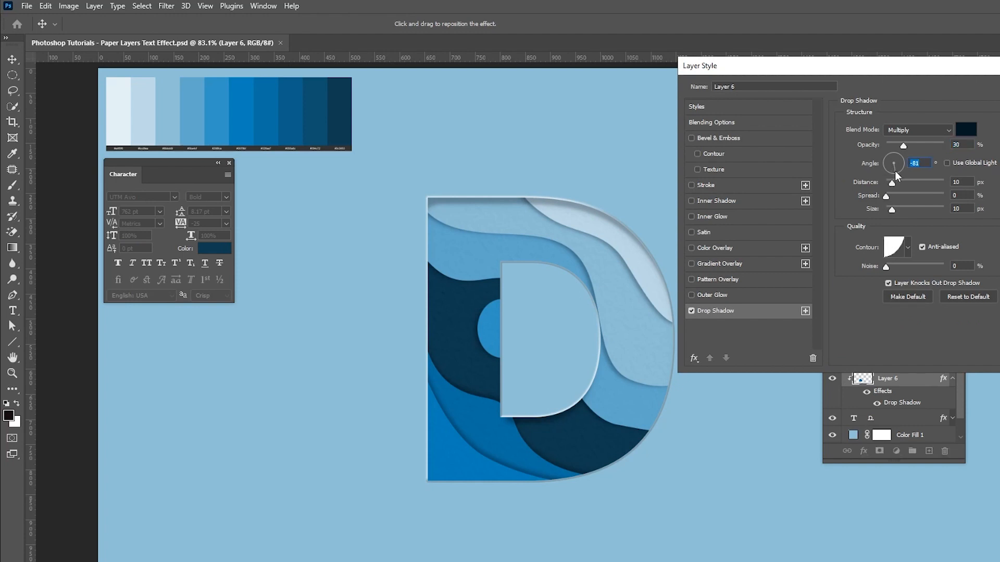
key(Return)
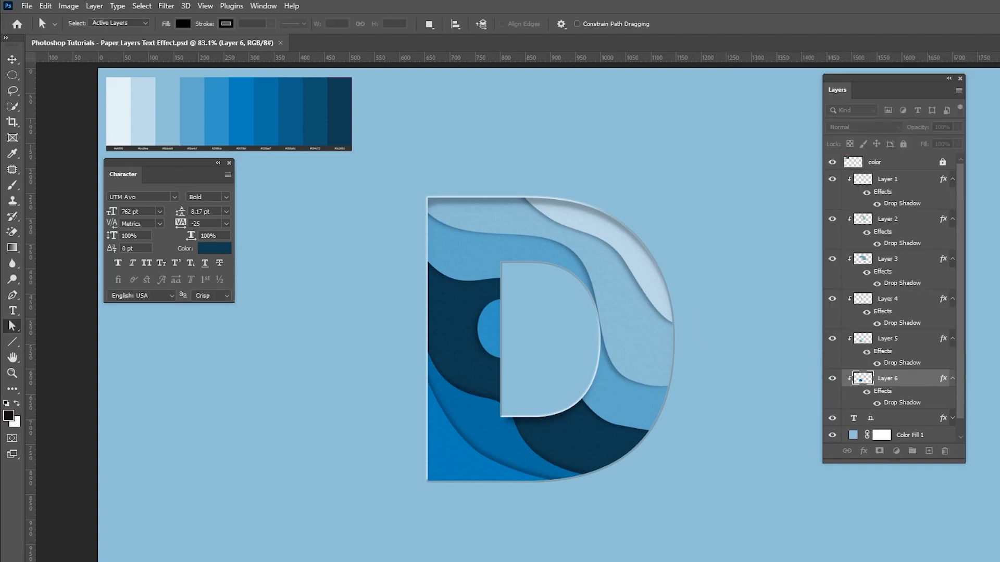
key(ctrl+s)
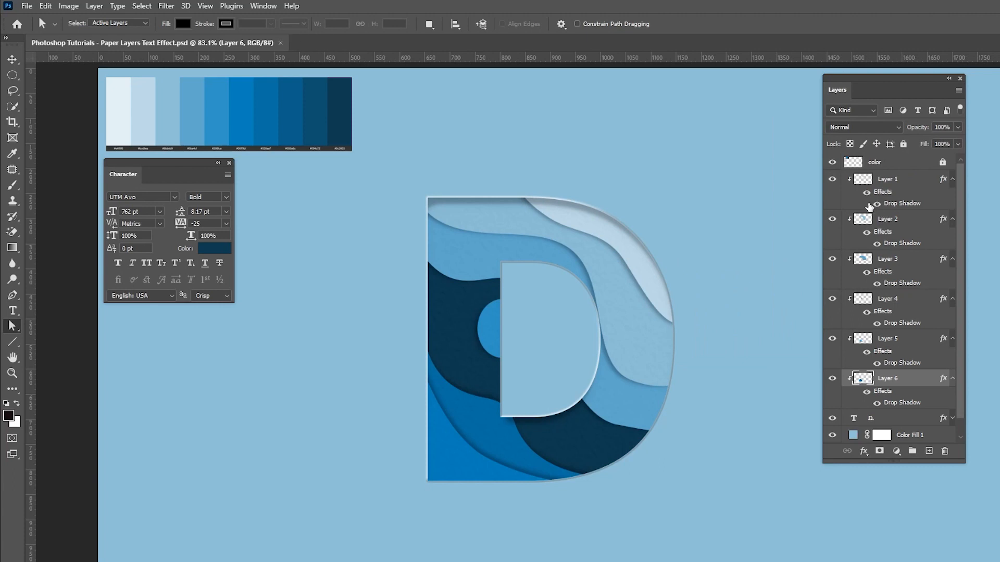
Add a new clipped layer directly above the D text layer for the next Pen shape.
click(894, 419)
key(p)
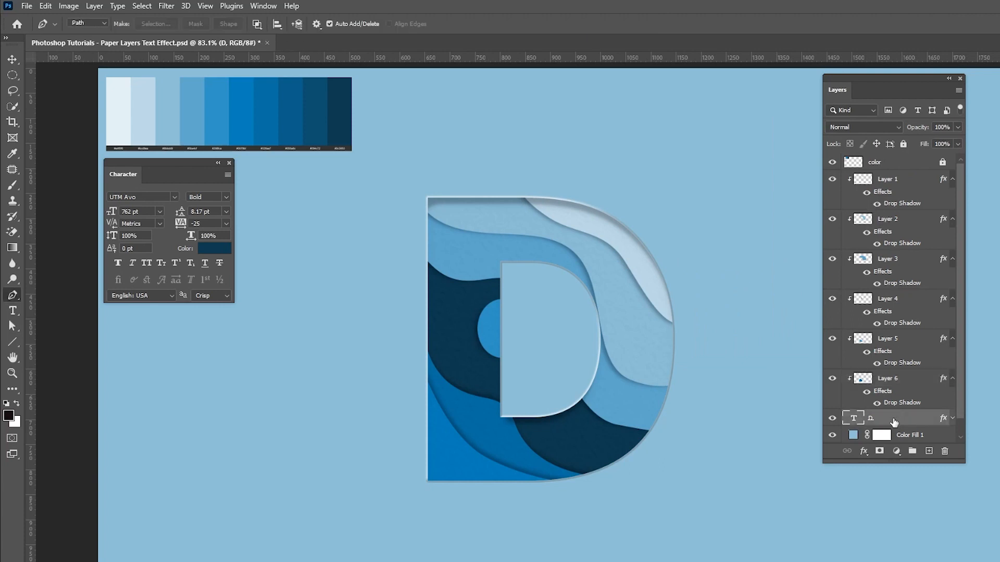
click(928, 451)
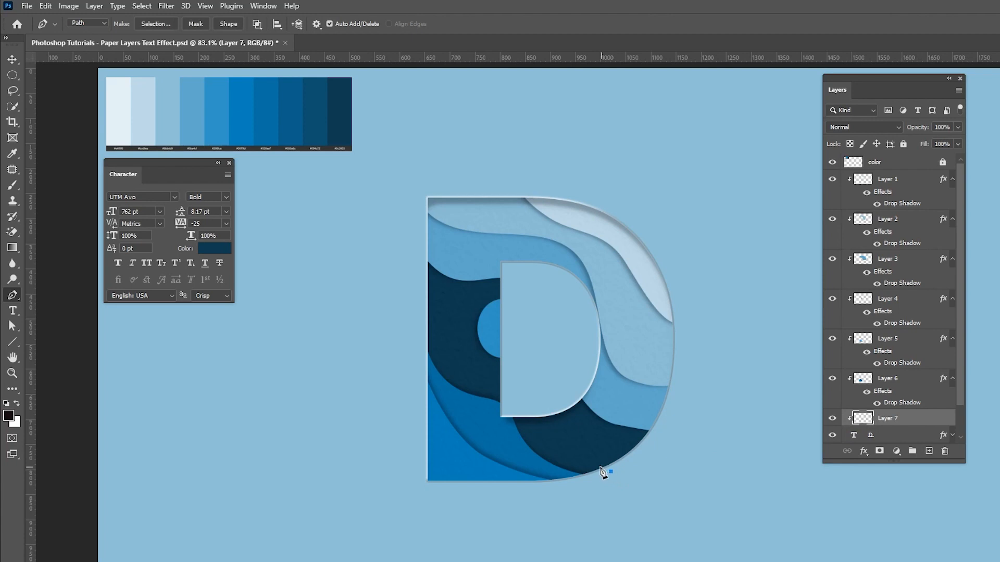
Outline a slim curved Pen shape across the dark area at the D's lower right curve and convert it to a selection.
drag(554, 438, 547, 395)
drag(602, 446, 639, 453)
drag(571, 477, 531, 506)
key(ctrl+Return)
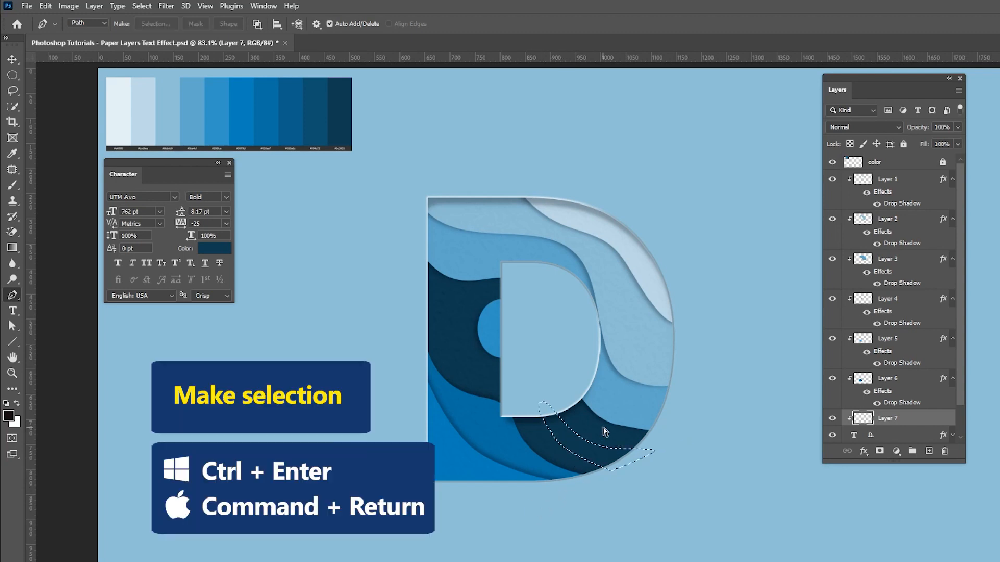
Fill the selection on Layer 7 with the second-darkest blue sampled from the palette and deselect.
click(46, 7)
click(61, 194)
click(434, 142)
click(434, 170)
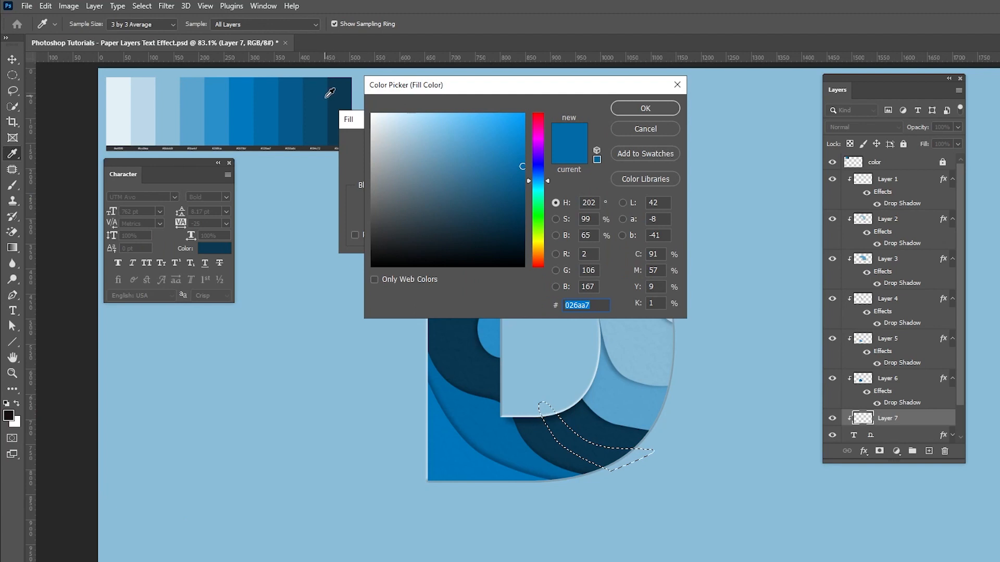
click(320, 113)
click(631, 106)
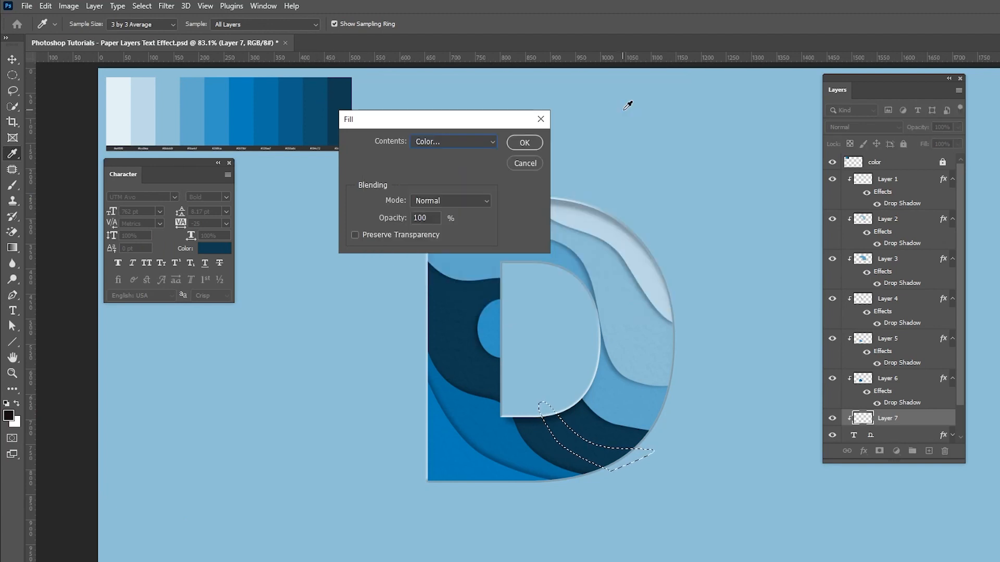
click(524, 143)
key(p)
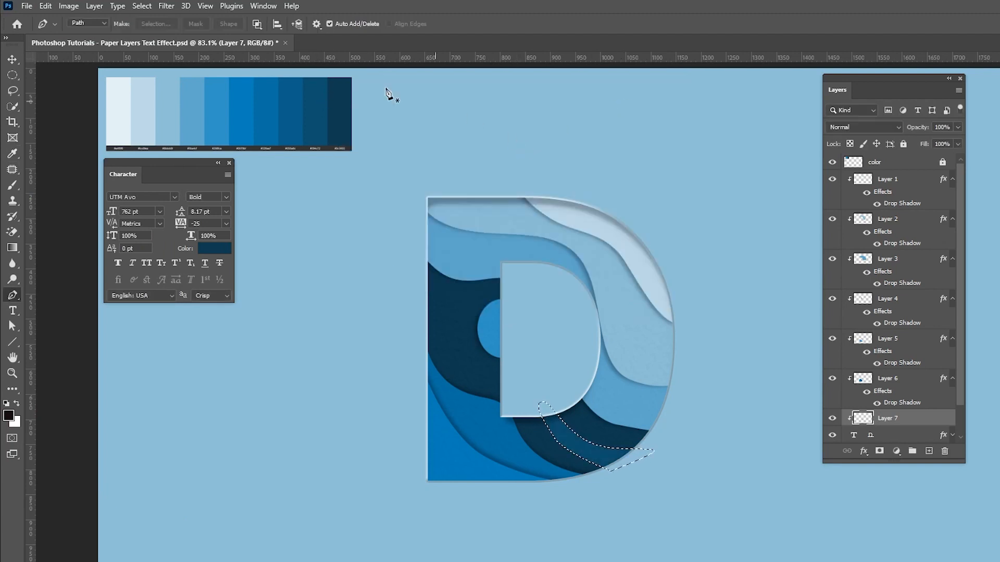
click(166, 8)
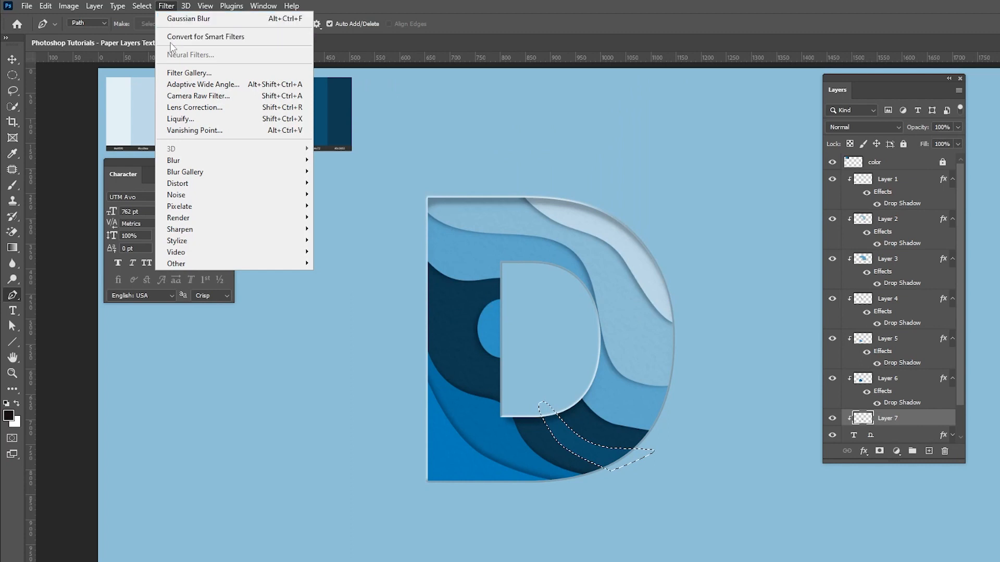
click(142, 6)
click(142, 6)
click(148, 30)
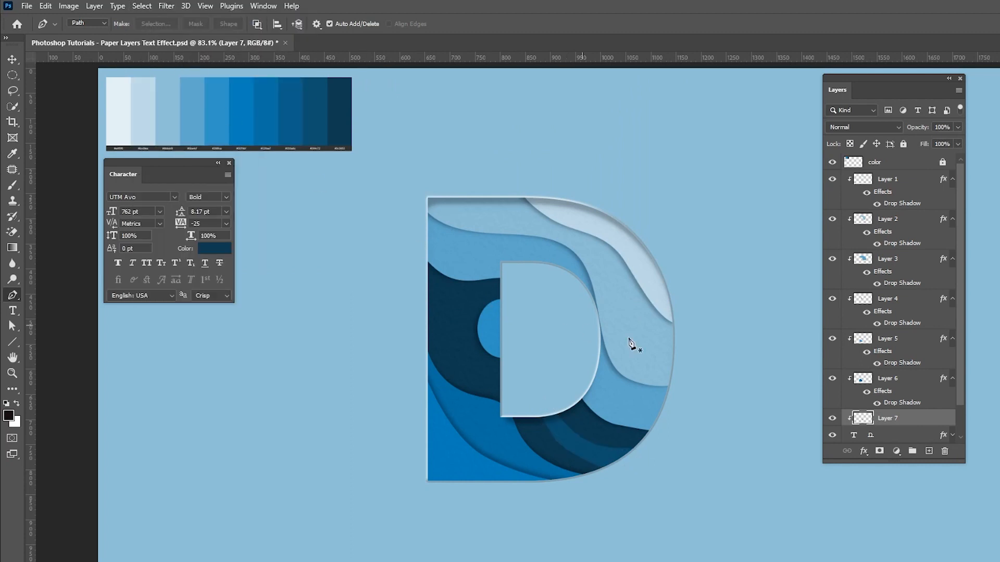
Copy the layer style from Layer 6 to Layer 7.
right_click(876, 419)
right_click(893, 384)
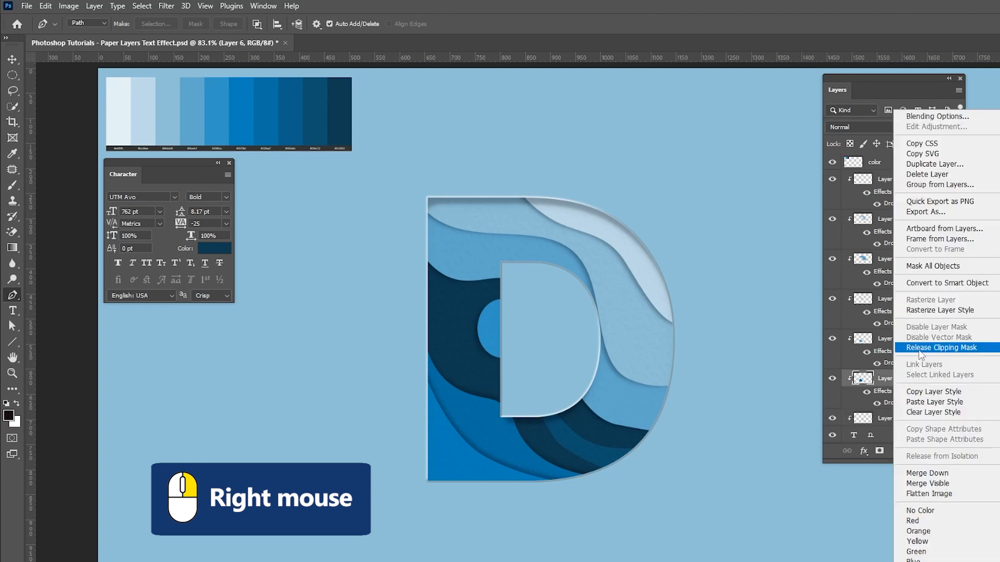
click(920, 393)
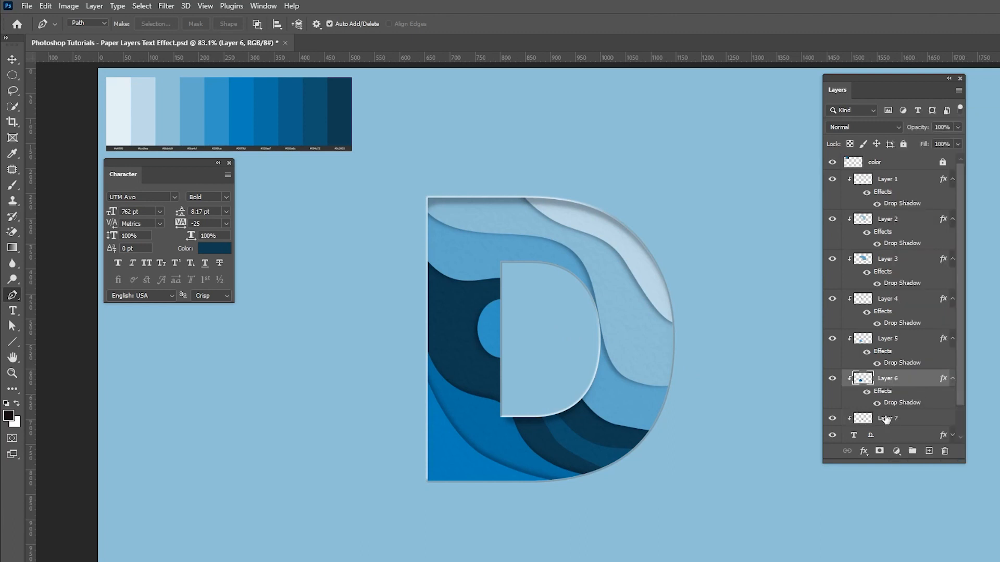
right_click(885, 419)
click(910, 404)
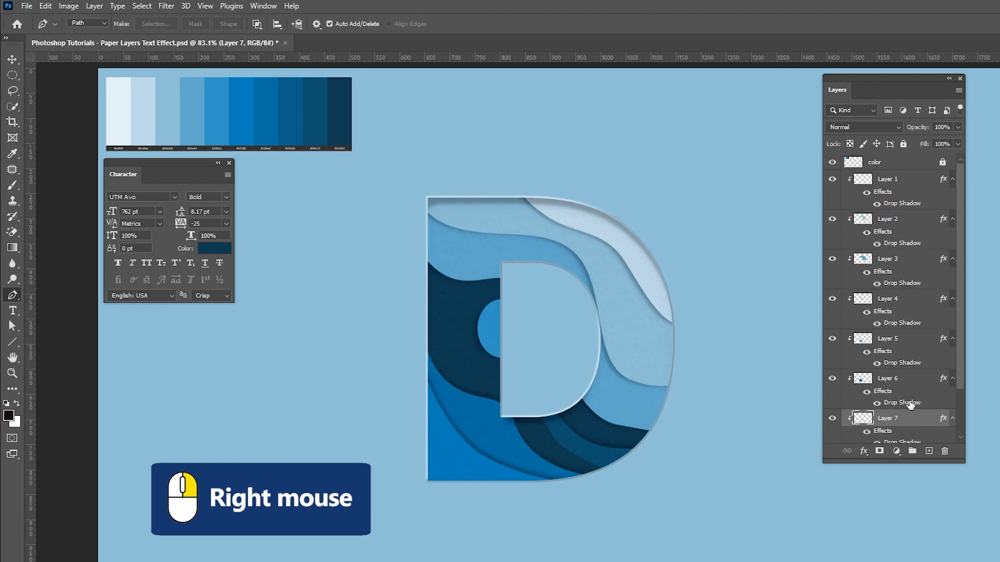
Rotate the angle of Layer 7's Drop Shadow so the light comes from above, and save the document.
scroll(893, 396, down, 3)
scroll(894, 392, down, 1)
double_click(898, 387)
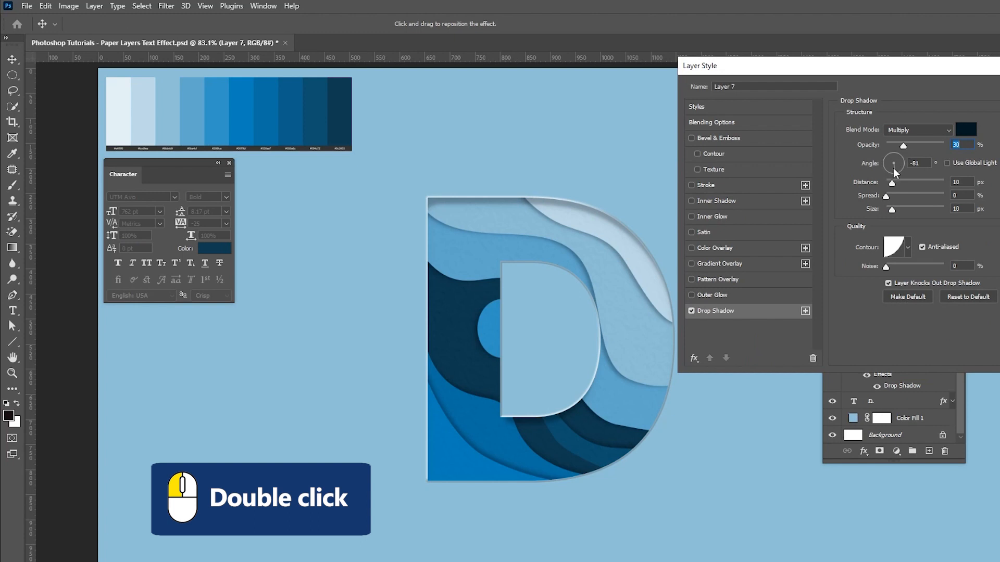
drag(895, 173, 890, 168)
click(889, 169)
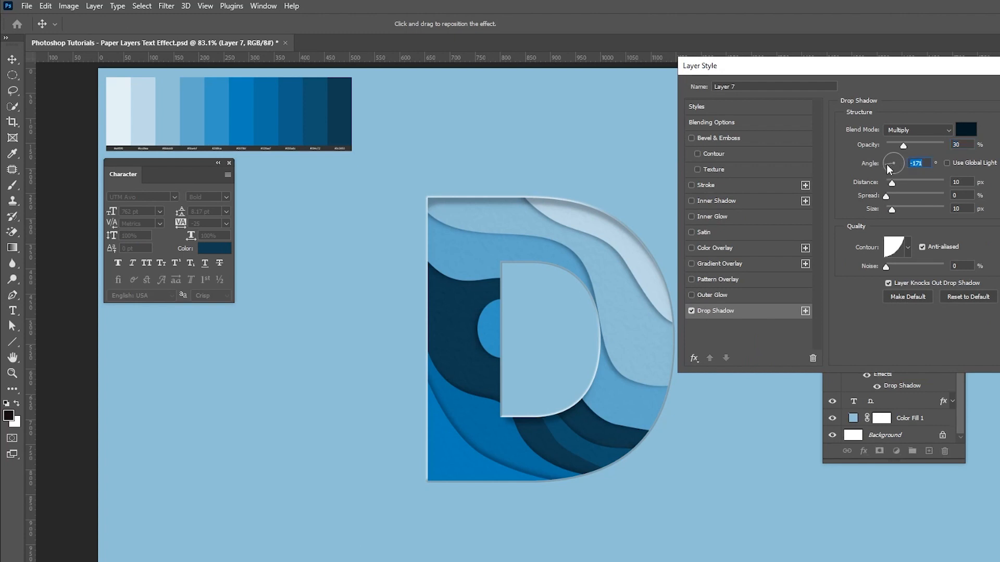
drag(887, 166, 893, 156)
key(Return)
key(ctrl+s)
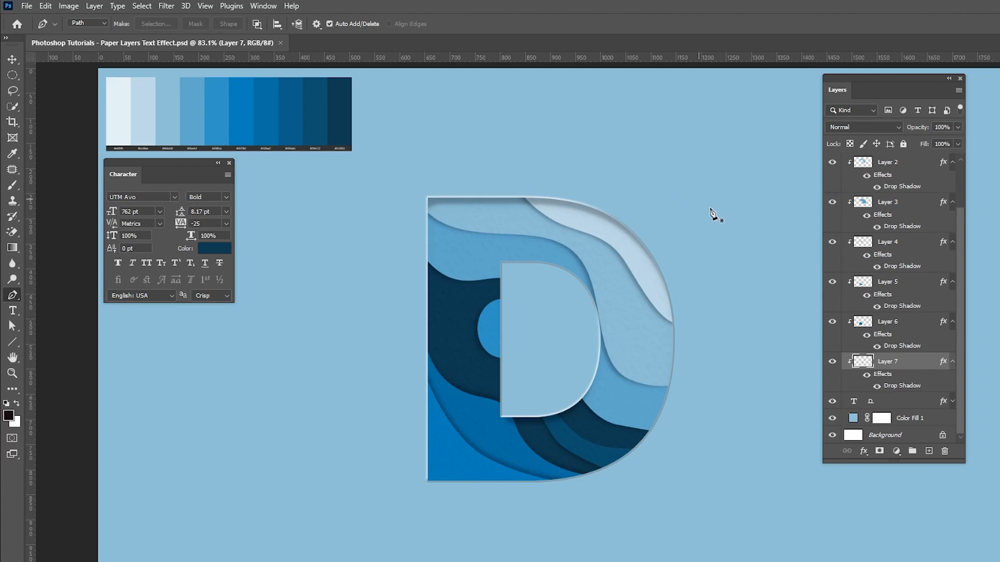
Replace the letter D in the text layer with the letter A to try the paper effect on it.
click(881, 406)
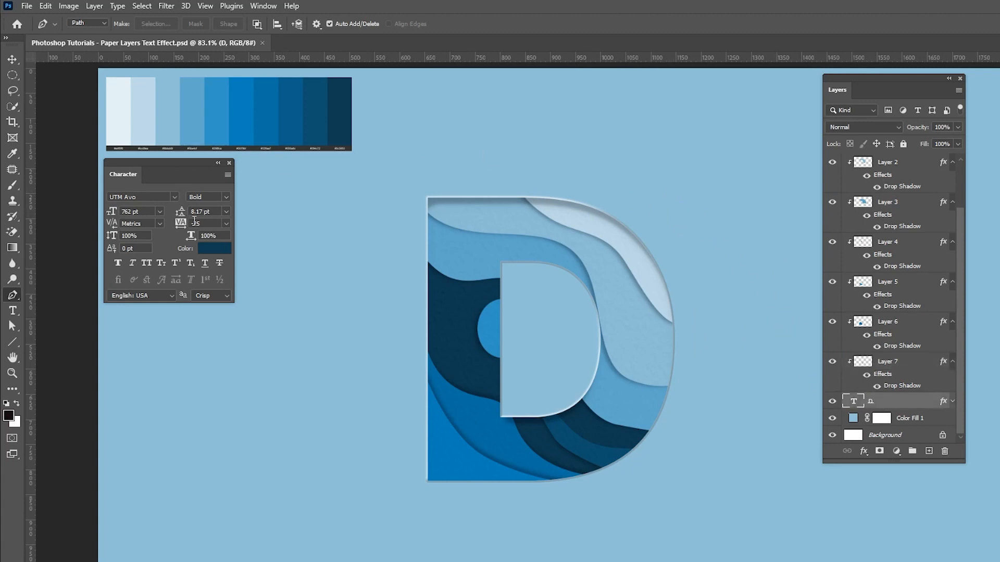
click(13, 311)
click(538, 264)
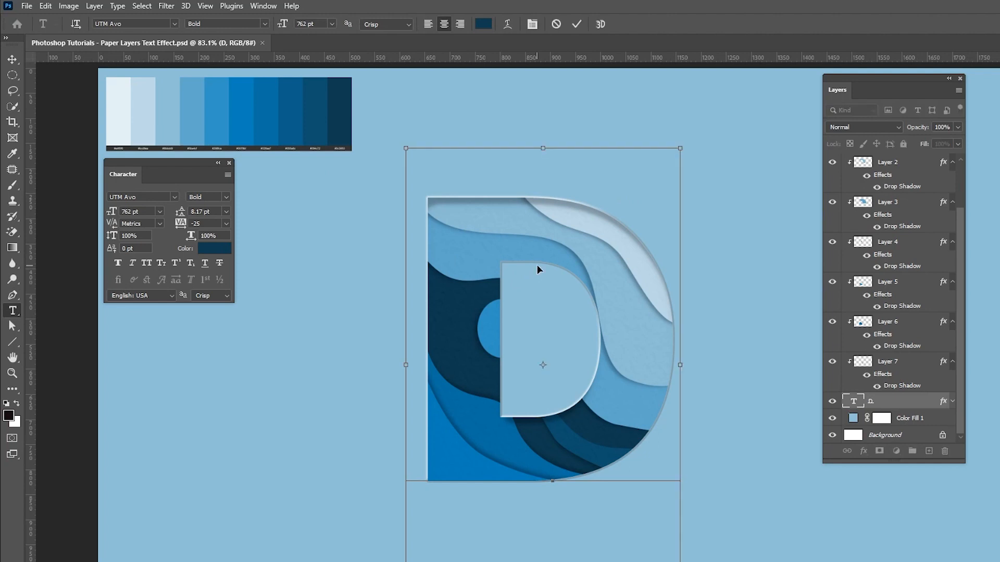
key(ctrl+a)
text(A)
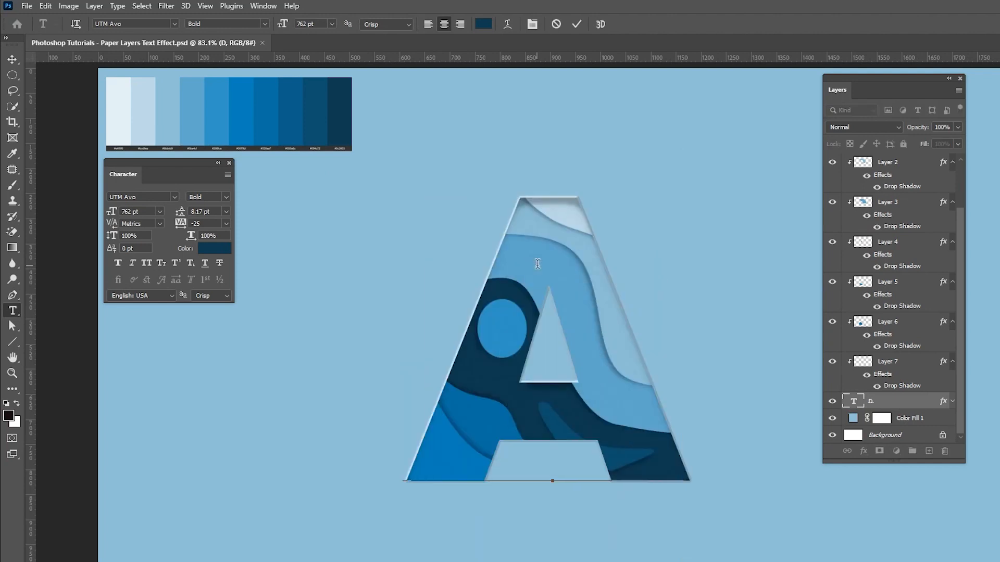
Try the paper effect on other letters by replacing the text with B and then with C.
key(BackSpace)
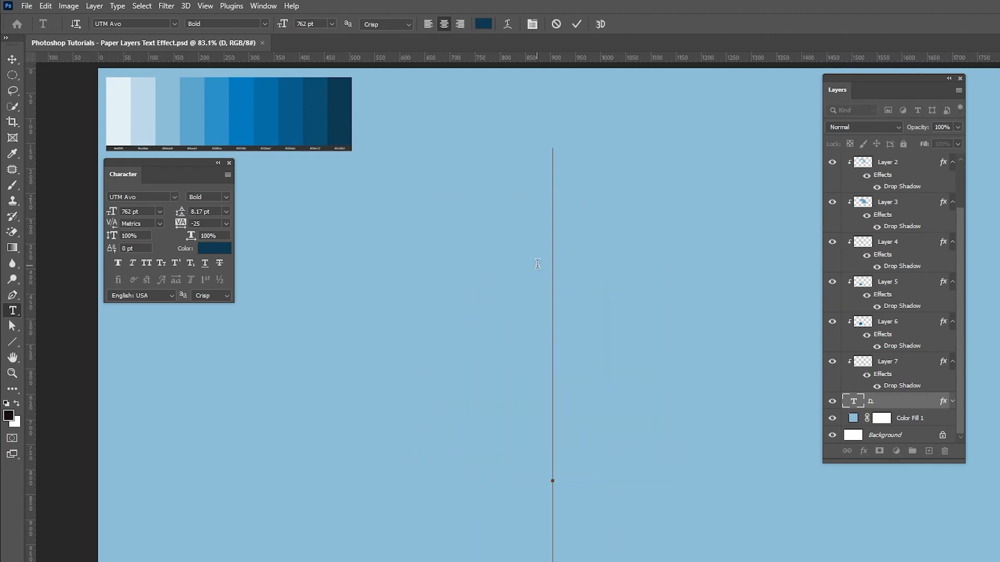
text(B)
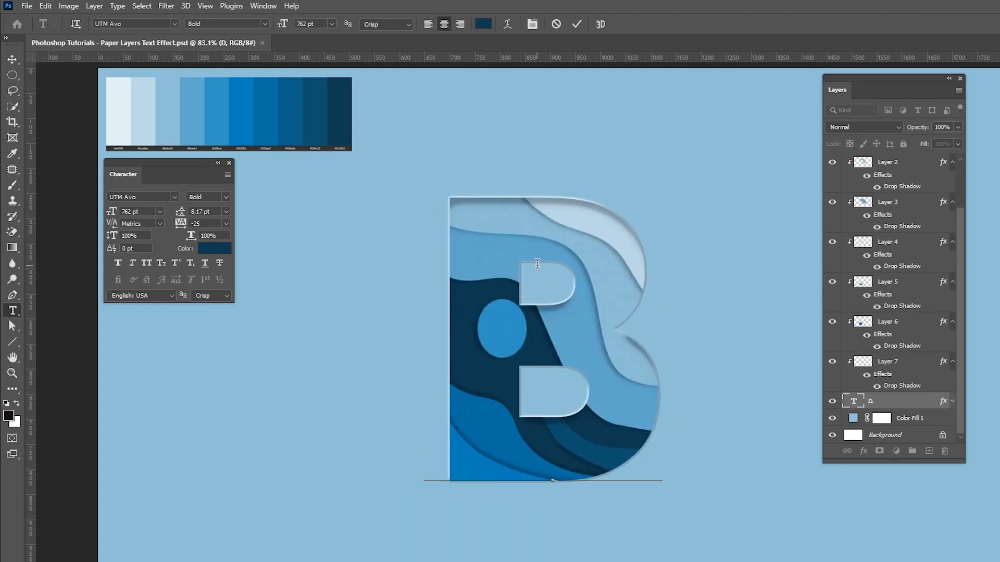
key(BackSpace)
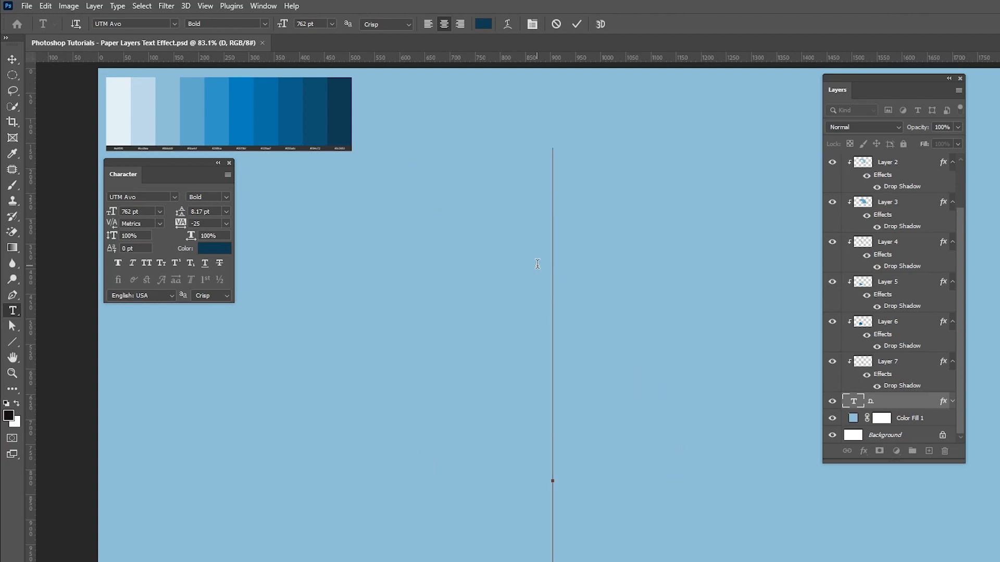
text(C)
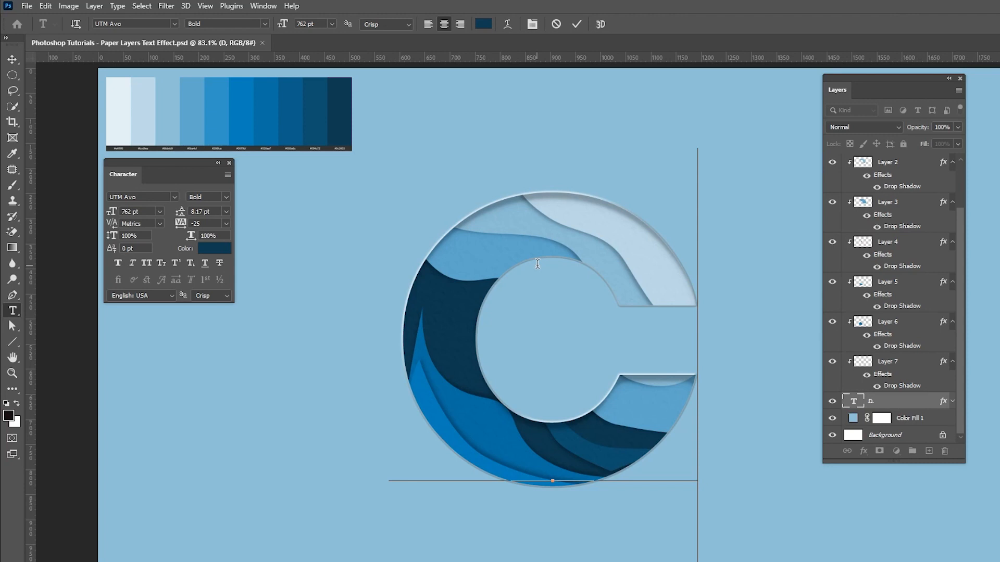
Replace the letter C with E and then with F to preview the layered effect on each.
key(BackSpace)
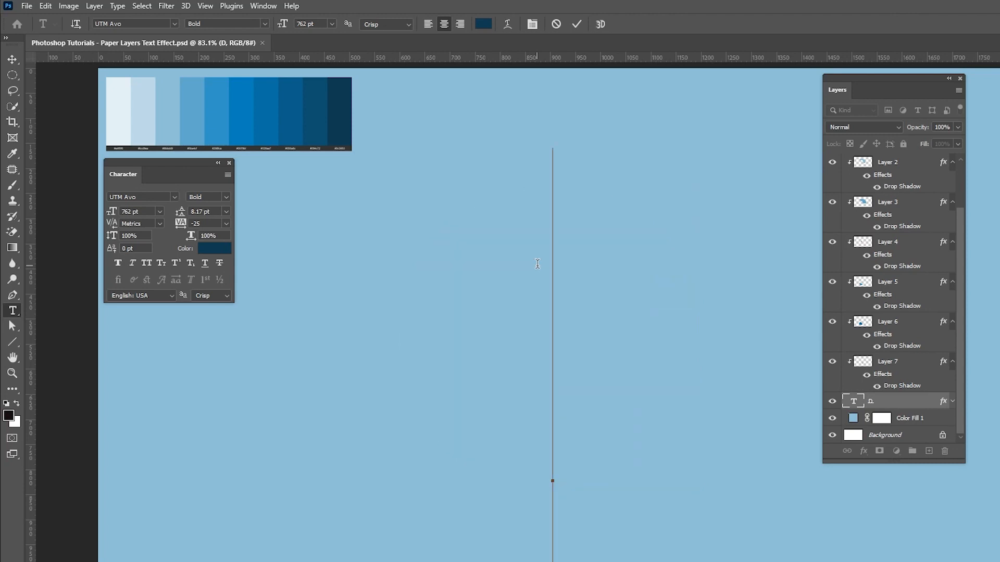
text(E)
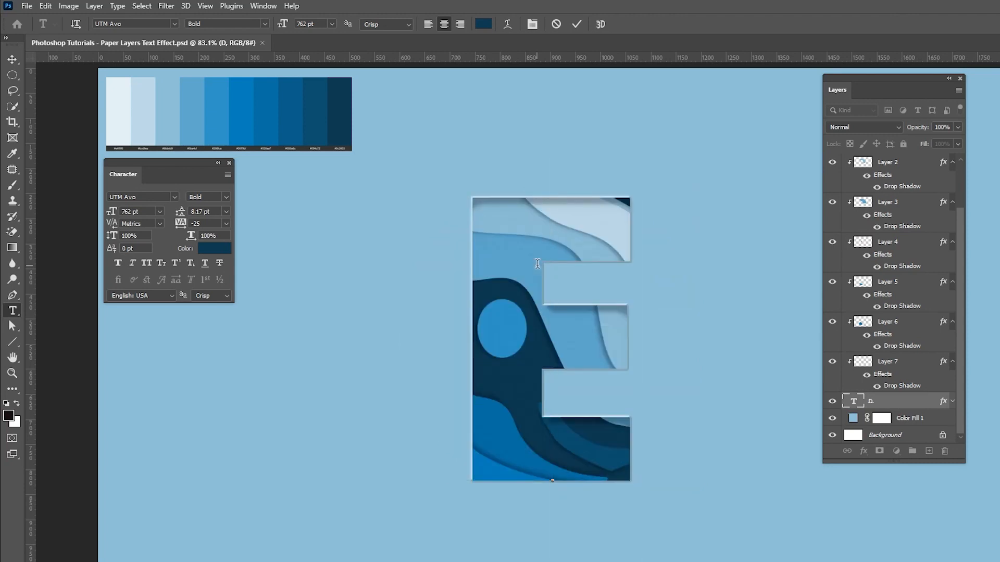
key(BackSpace)
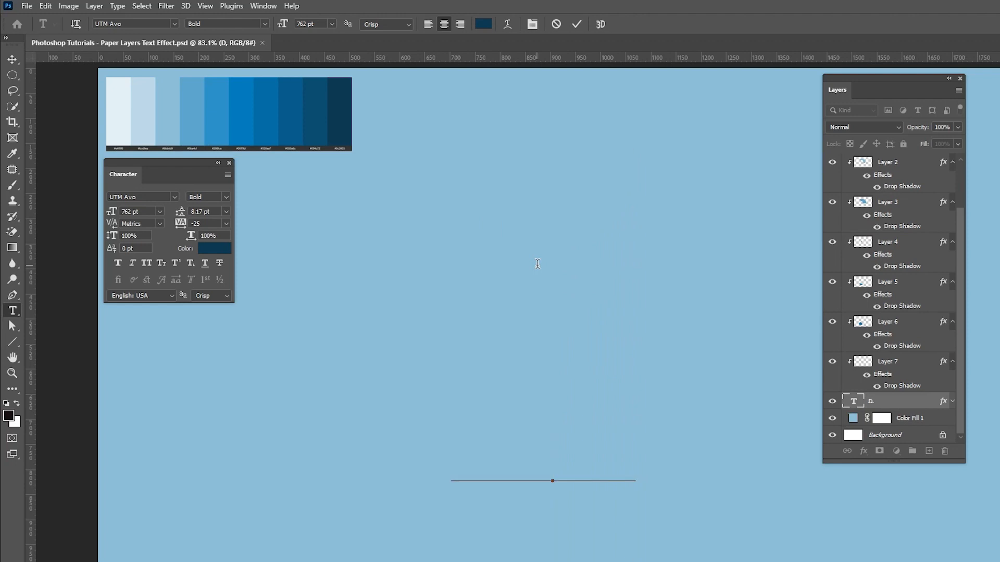
text(F)
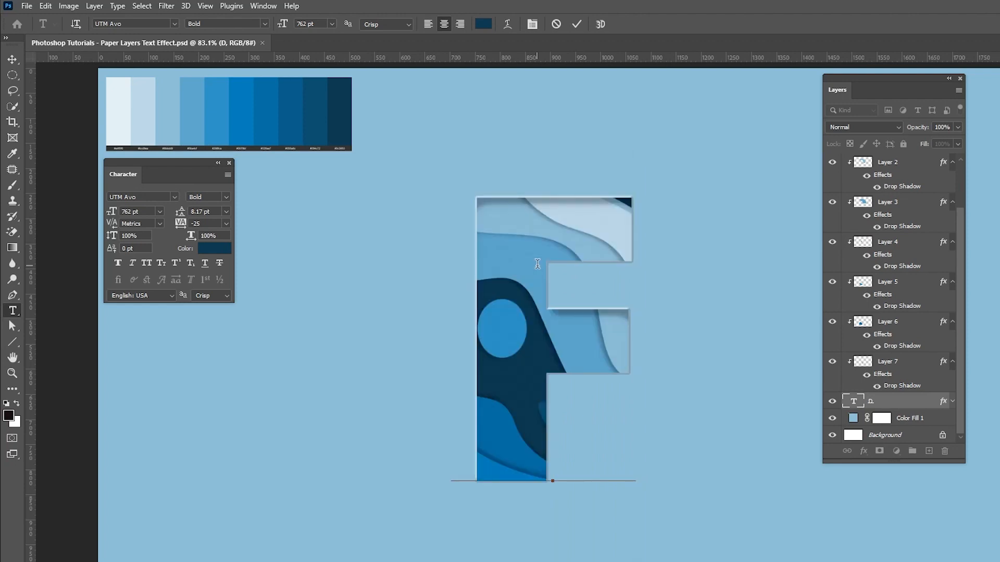
Change the letter F back to D and commit the text edit.
key(BackSpace)
text(D)
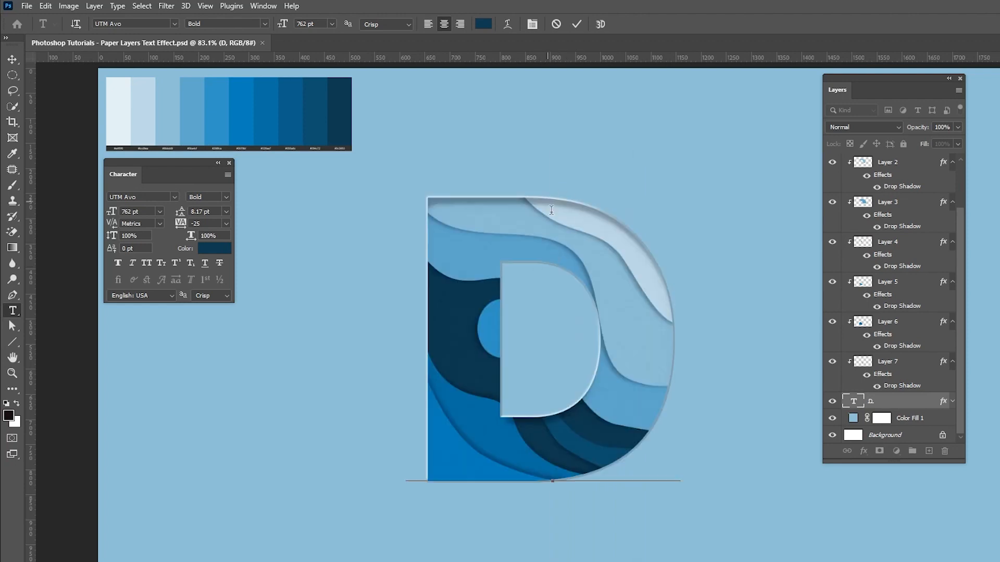
click(577, 24)
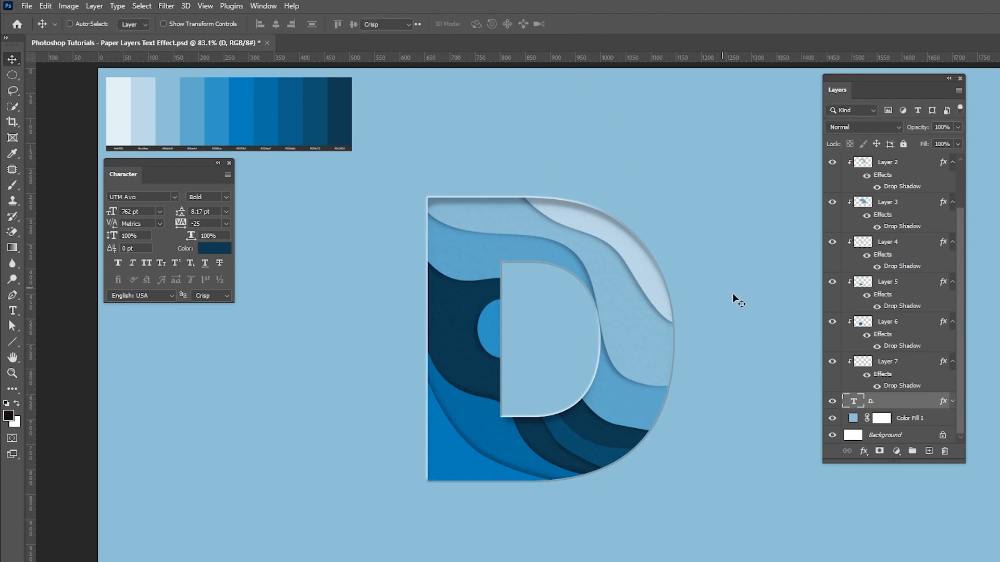